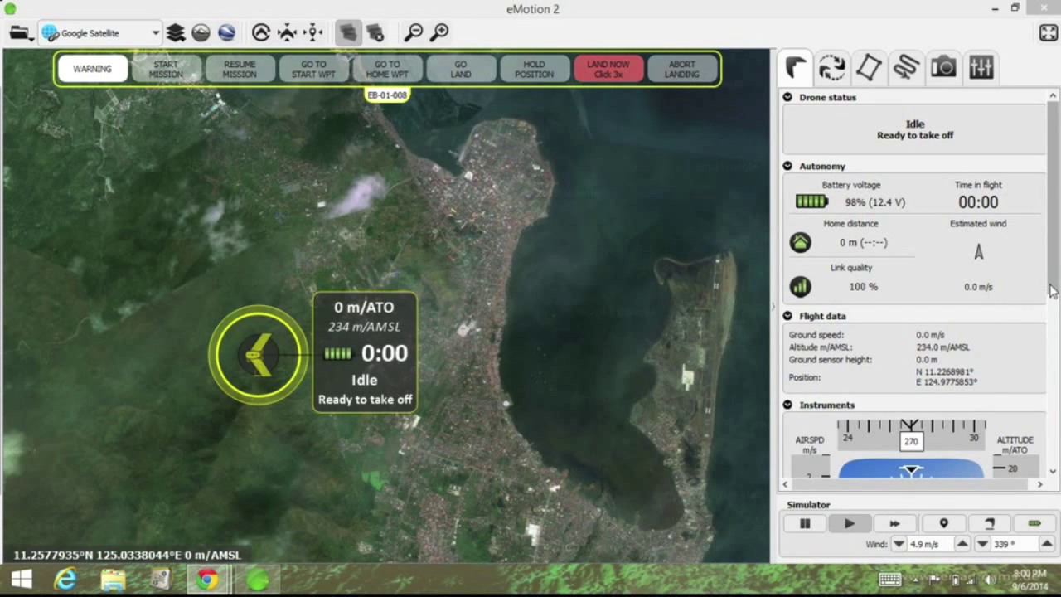
Step: Review the drone's instruments, identification, mission information and advanced instruments in the status readouts
left_click_drag(1053, 290, 1058, 427)
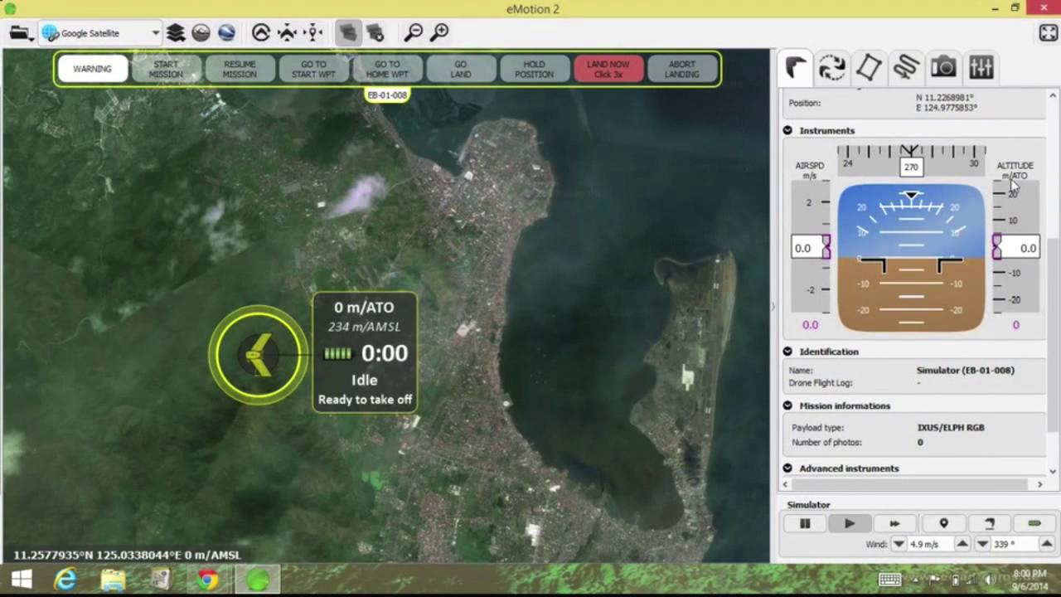
scroll(887, 367, "down", 1)
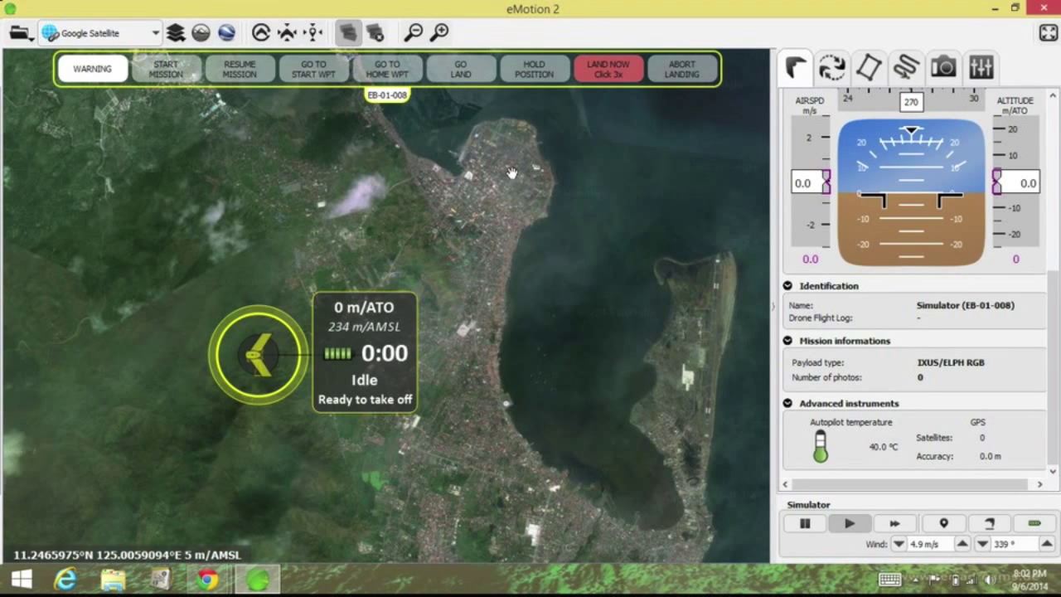
Step: Place the simulated drone's take-off location on the pier at the city waterfront, at about 11.248865° N, 124.999019° E
scroll(512, 173, "up", 2)
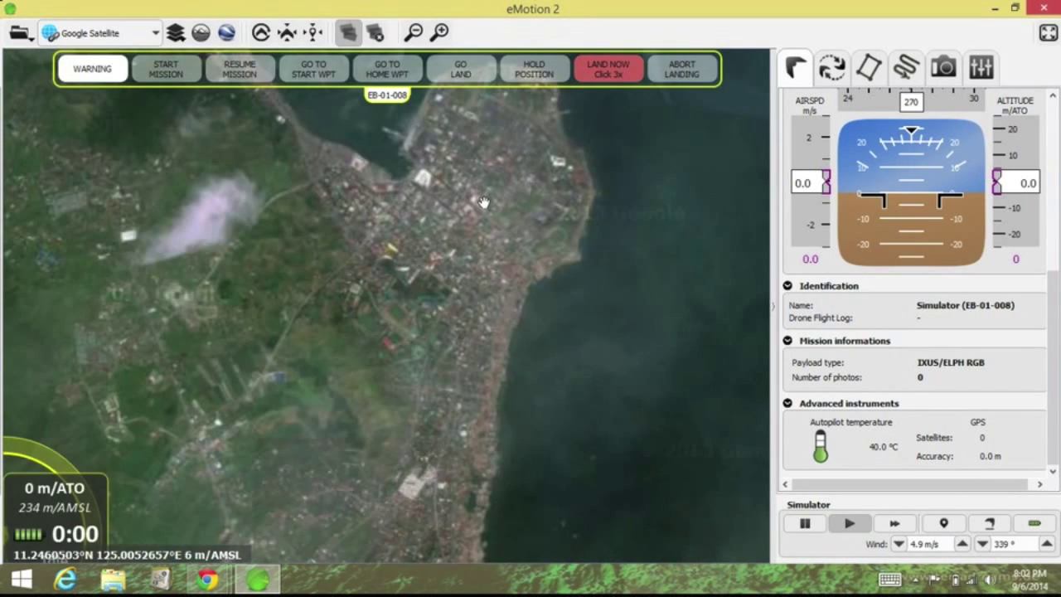
left_click_drag(469, 185, 464, 246)
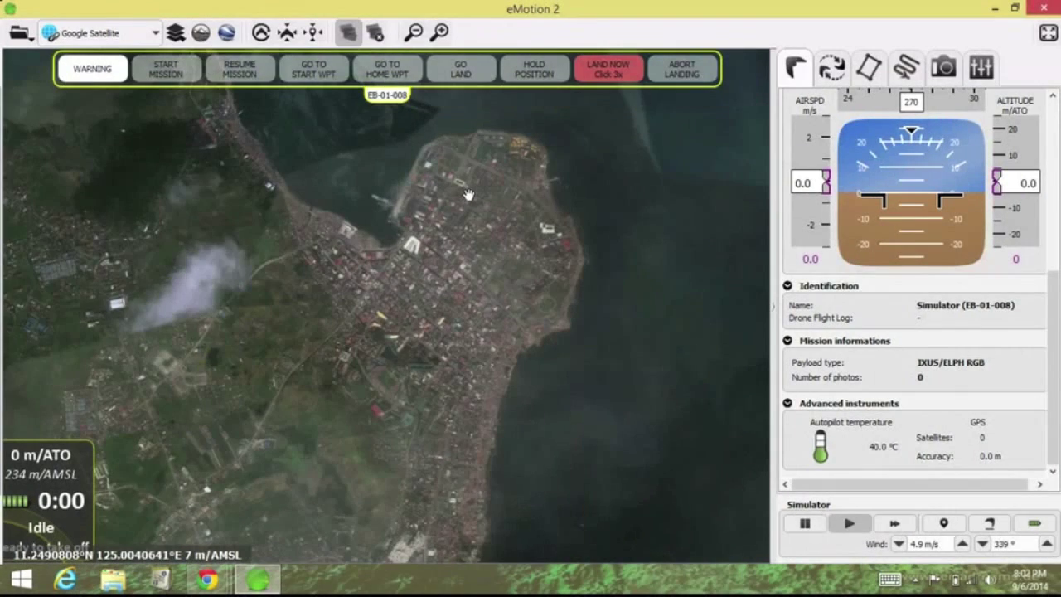
scroll(461, 198, "up", 1)
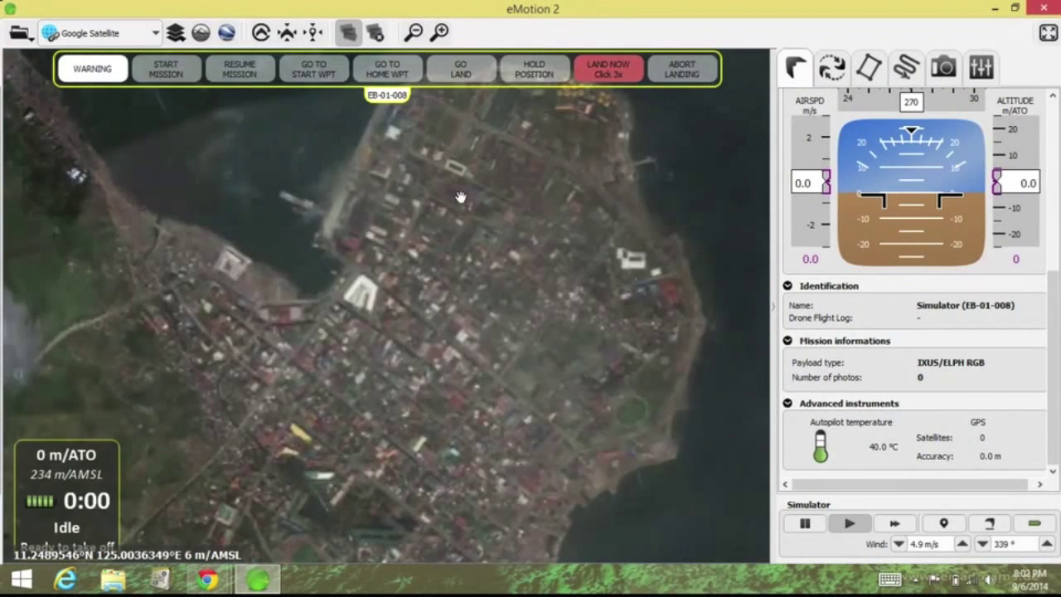
left_click_drag(381, 197, 362, 250)
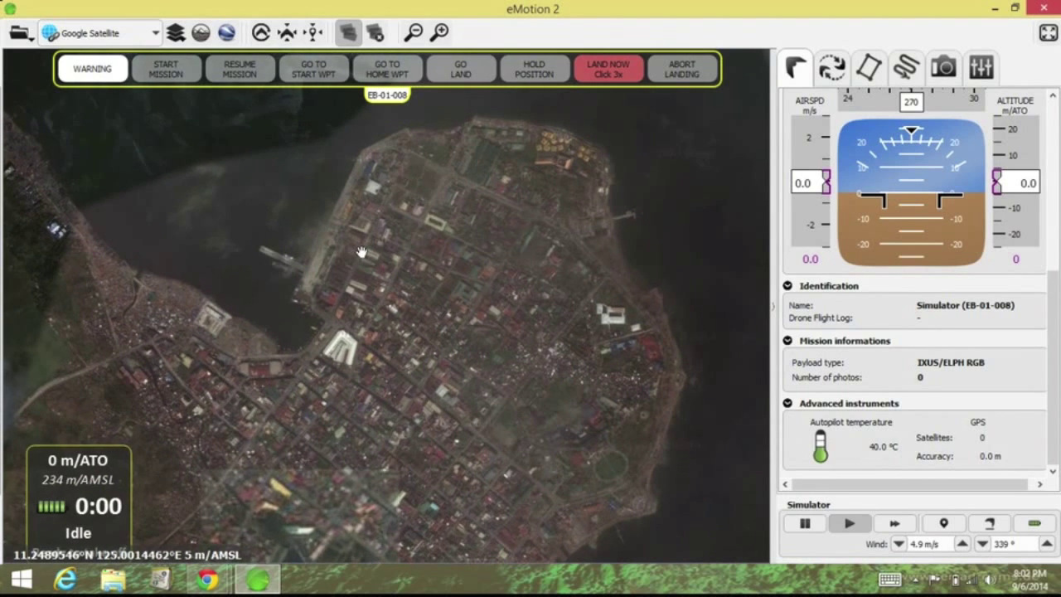
scroll(314, 262, "up", 1)
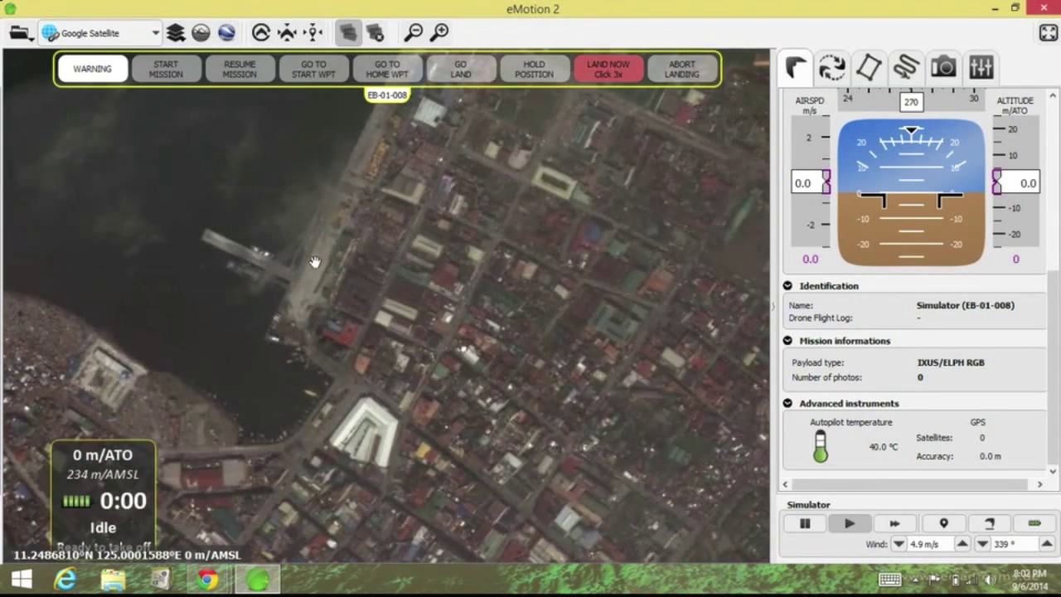
scroll(314, 262, "up", 1)
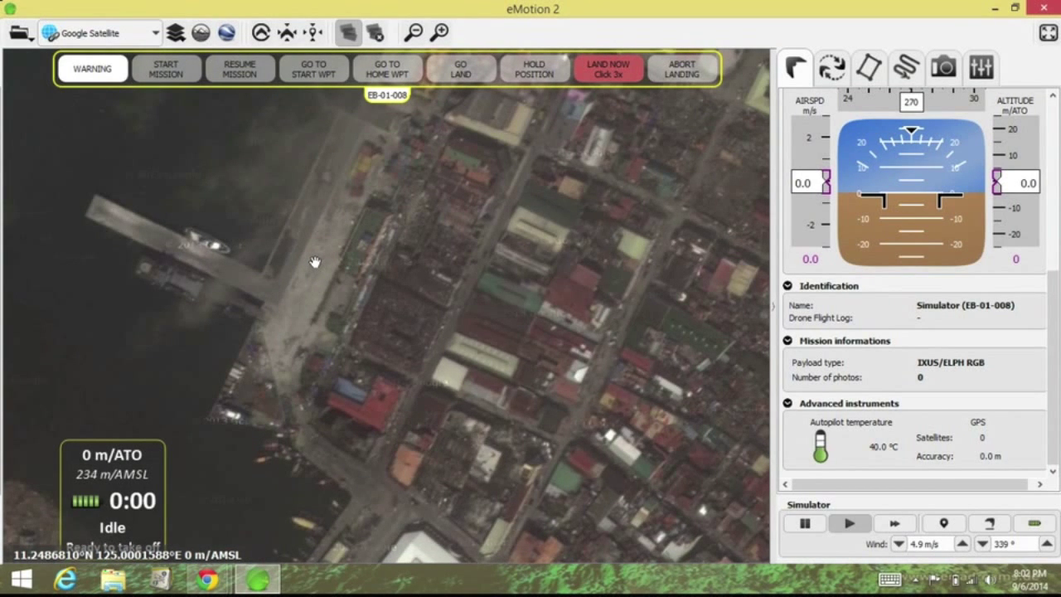
scroll(315, 262, "up", 1)
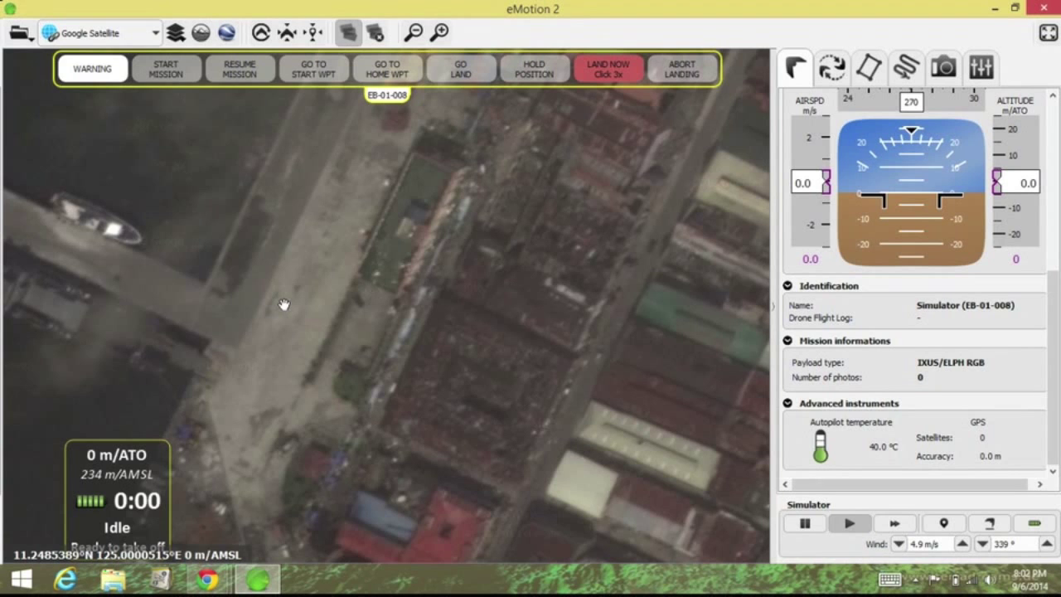
mouse_move(273, 345)
left_mouse_down()
mouse_move(286, 320)
mouse_move(316, 313)
left_mouse_up()
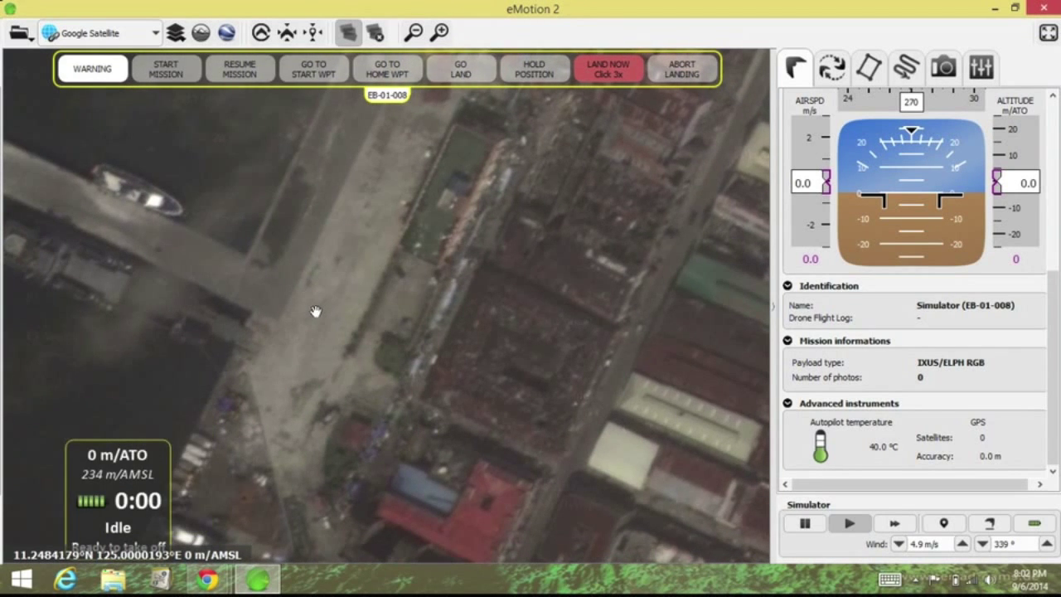
left_click(943, 528)
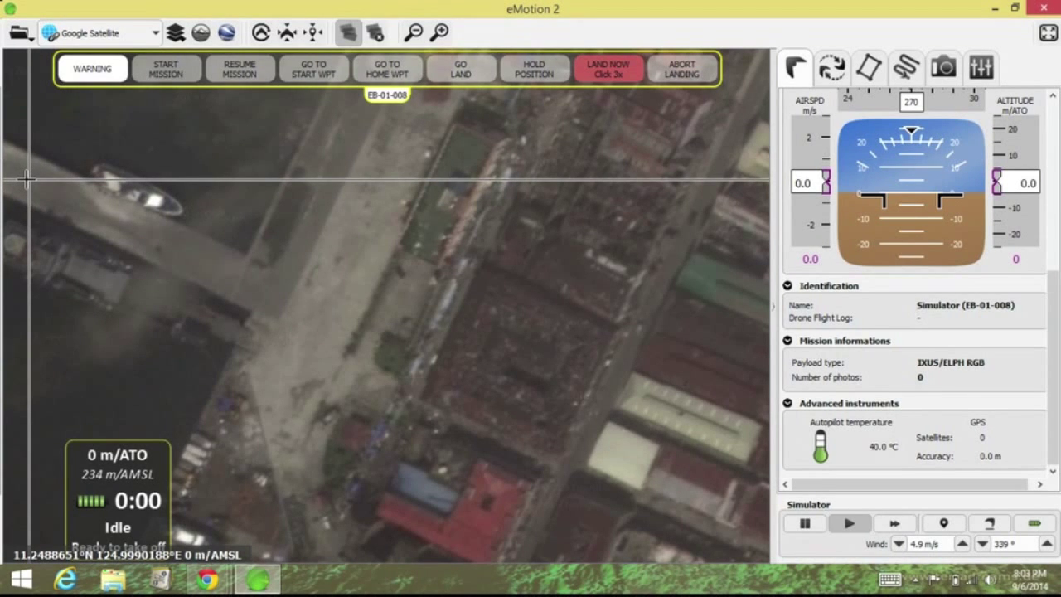
left_click_drag(68, 198, 264, 322)
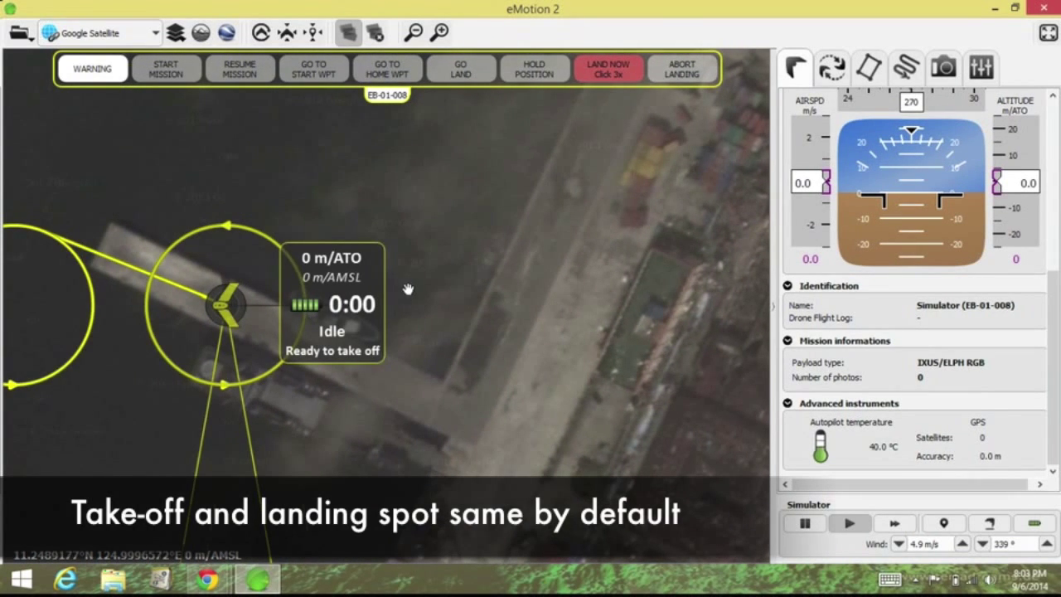
left_click_drag(408, 289, 448, 236)
left_click(413, 32)
left_click_drag(325, 331, 328, 170)
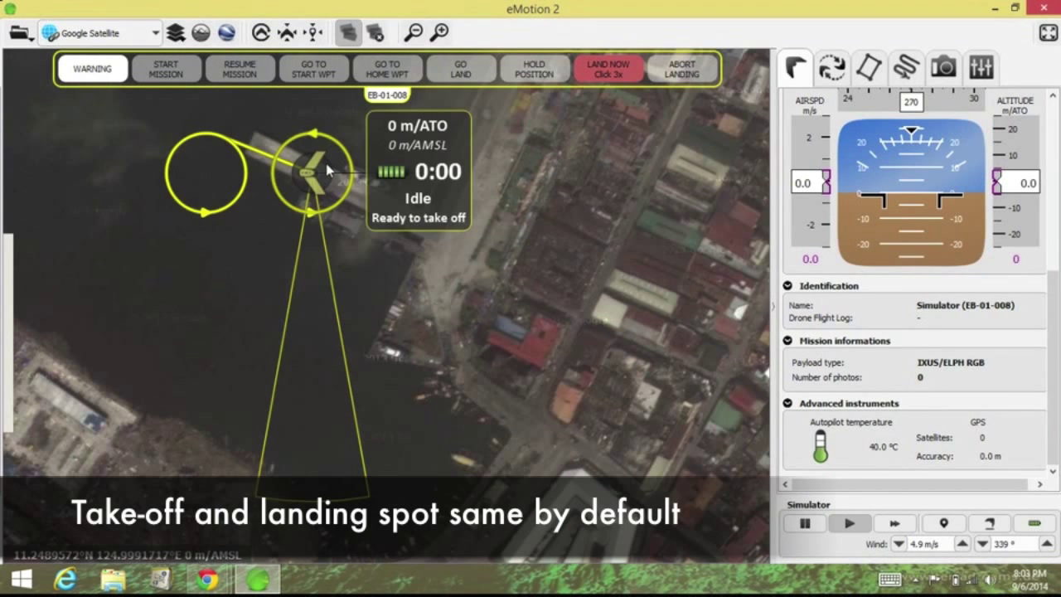
left_click(330, 390)
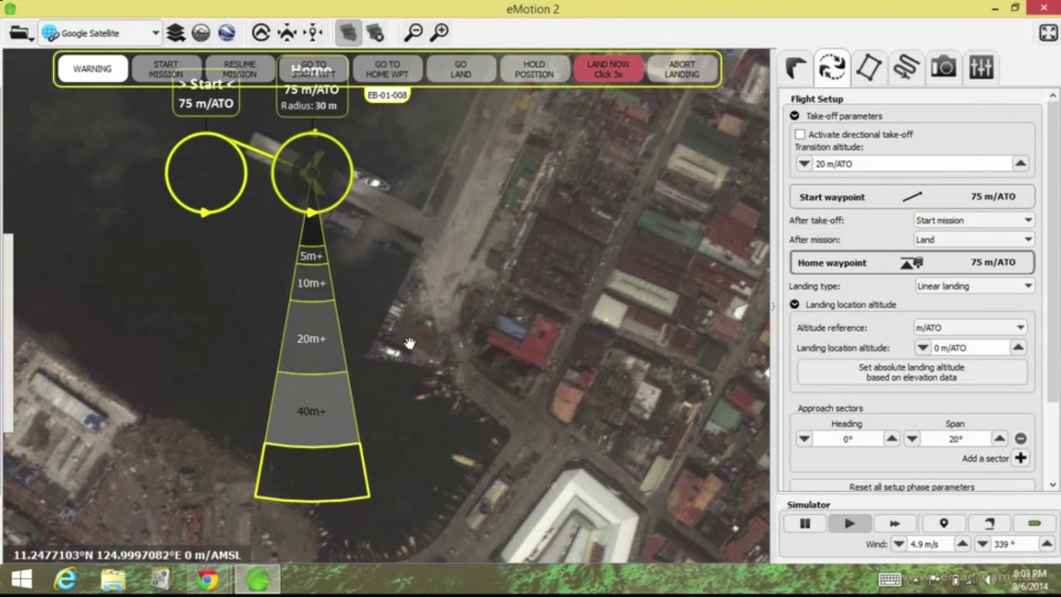
right_click(465, 282)
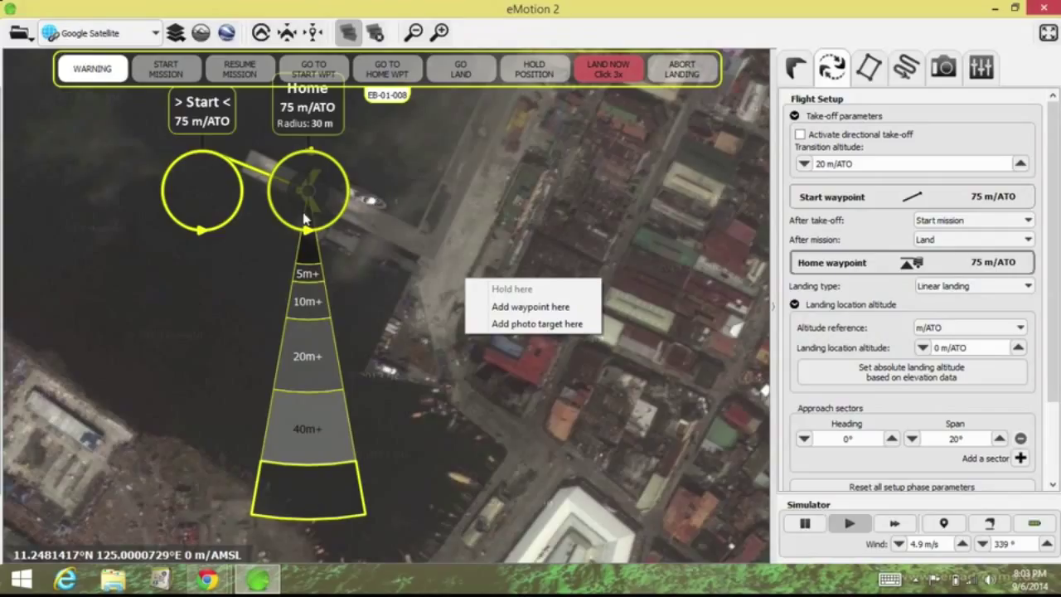
left_click(451, 257)
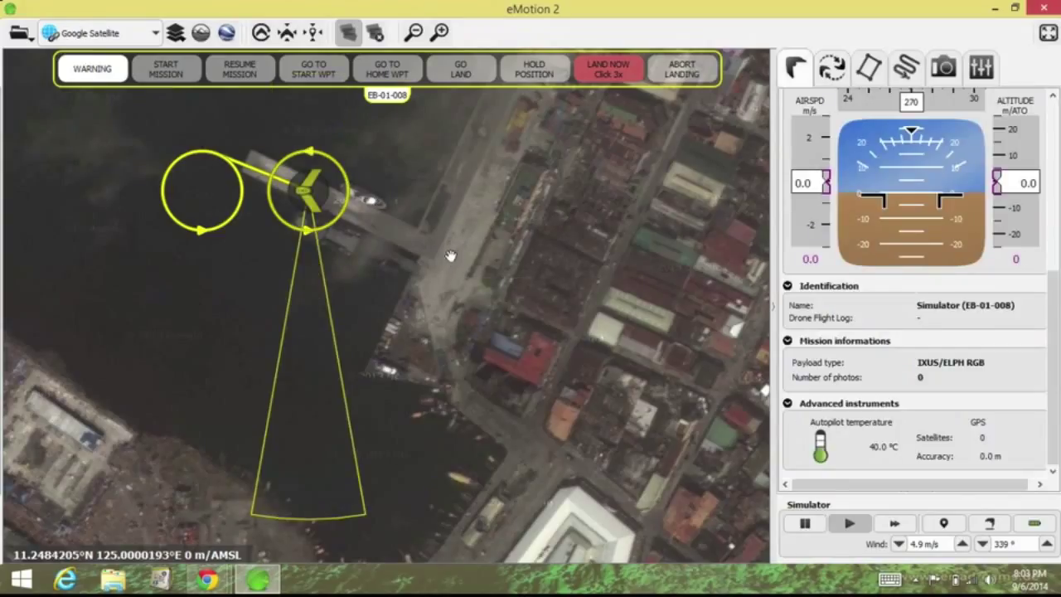
Step: Move the Home waypoint ashore to longitude 125.0001319, latitude 11.2485362, accepting the separate landing location, and rotate its approach sector southwest over the water
left_click(830, 76)
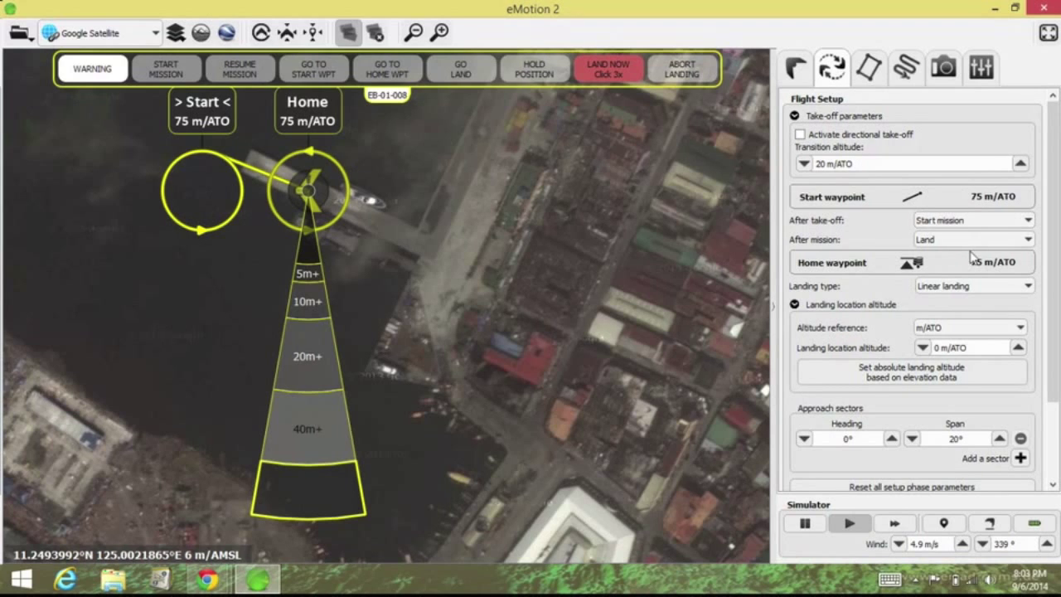
left_click(830, 265)
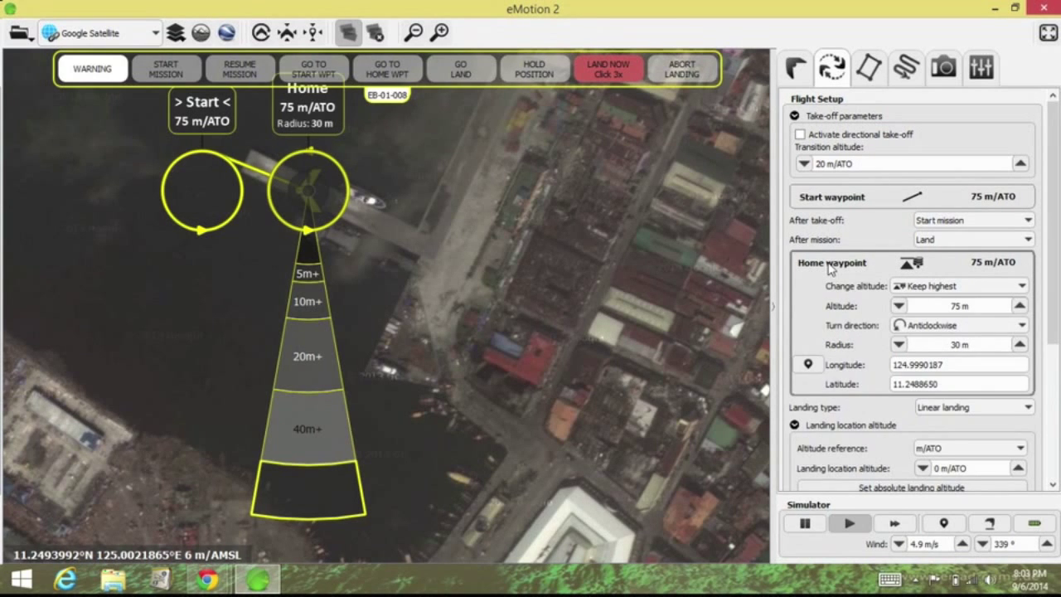
left_click(810, 365)
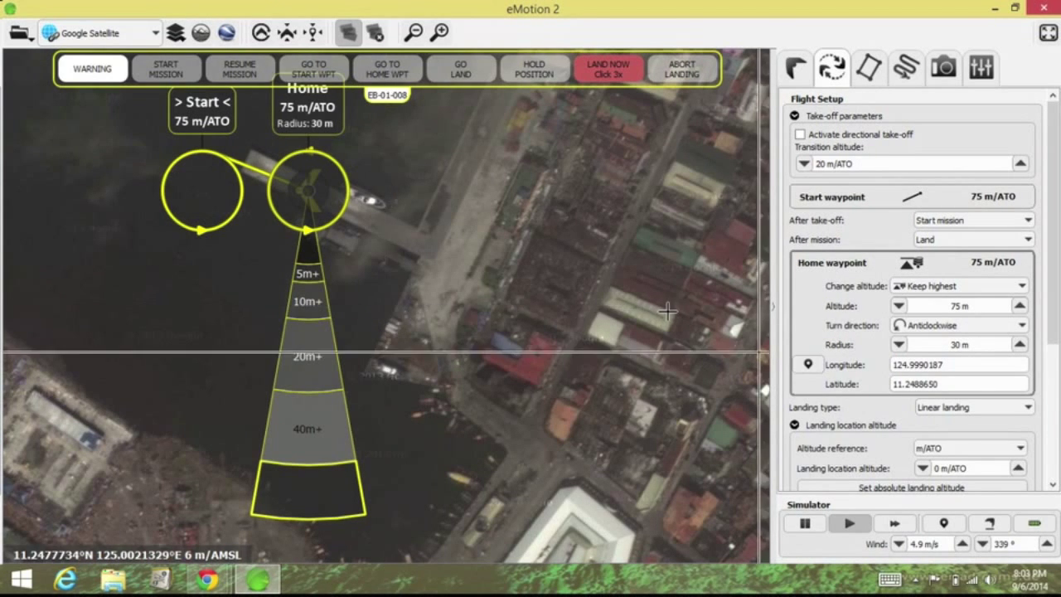
left_click(467, 238)
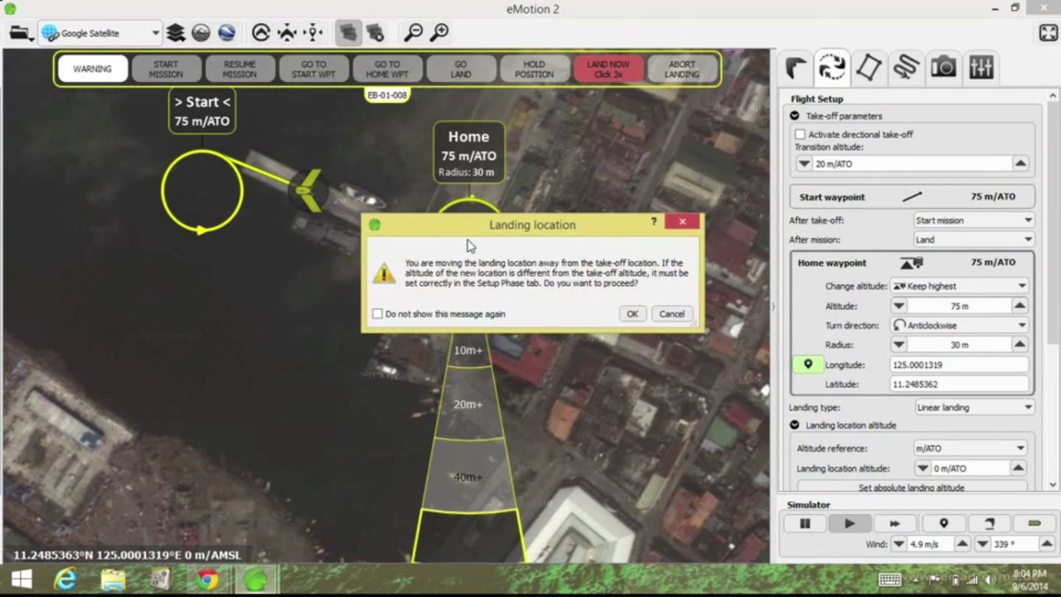
left_click(632, 314)
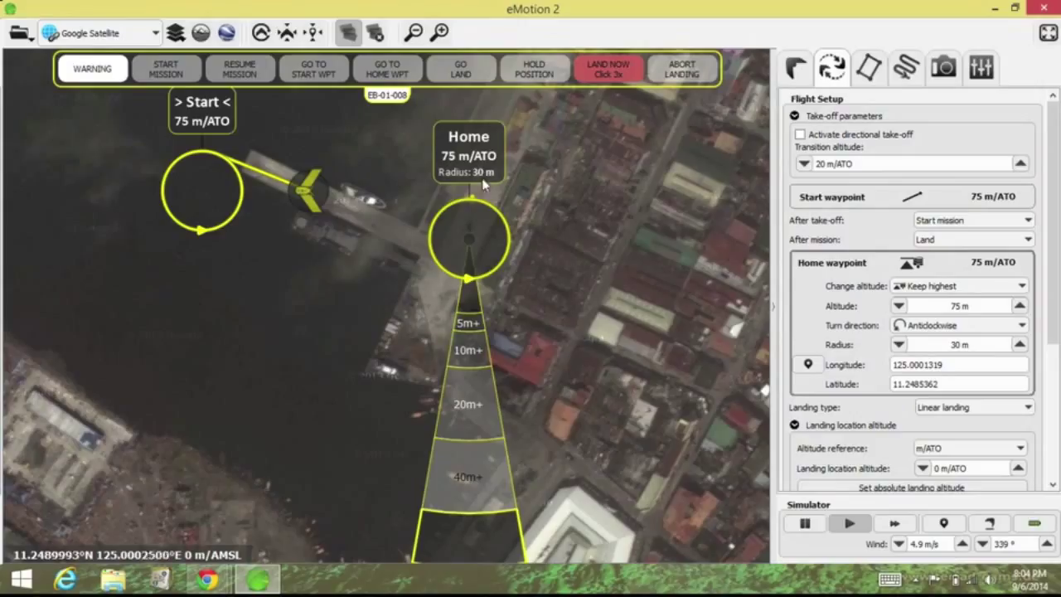
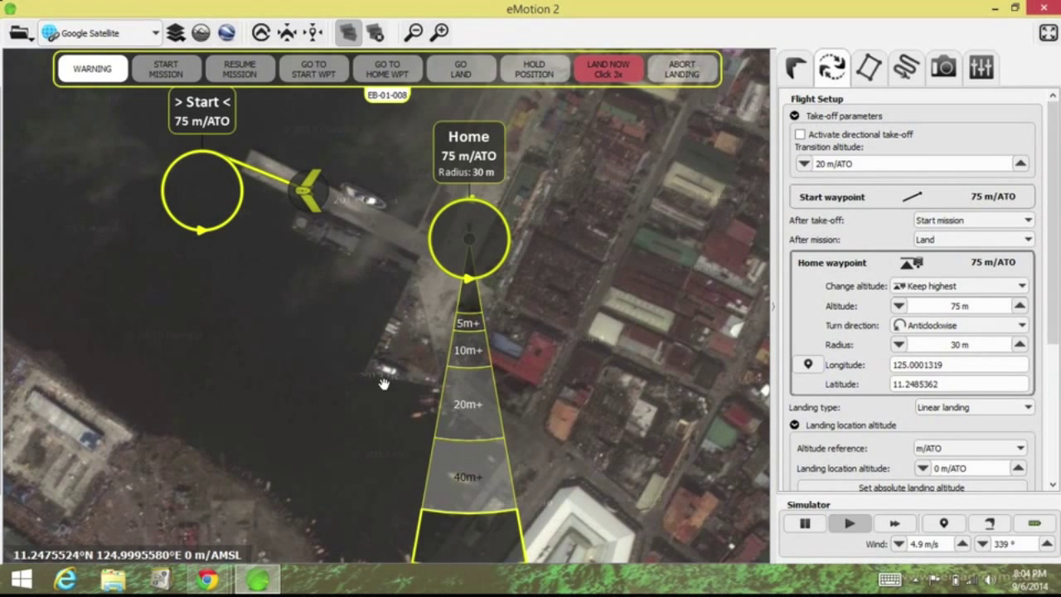
left_click_drag(384, 383, 370, 288)
left_click_drag(455, 439, 336, 415)
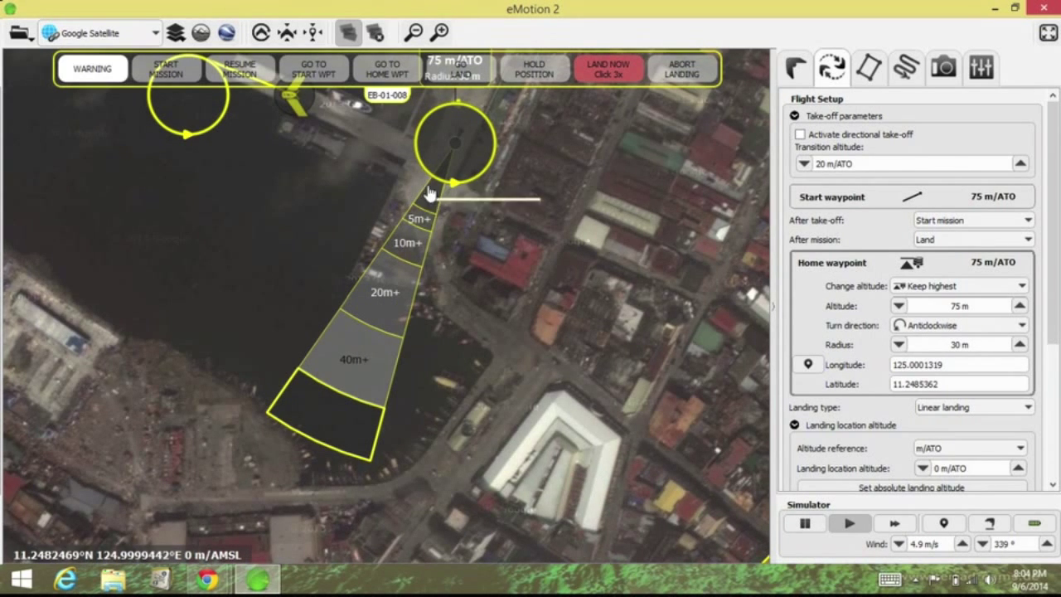
Step: Reduce the Start waypoint's radius to 25 m and move it over the water north of the pier, to longitude 124.9993709, latitude 11.2498329
left_click_drag(523, 167, 506, 288)
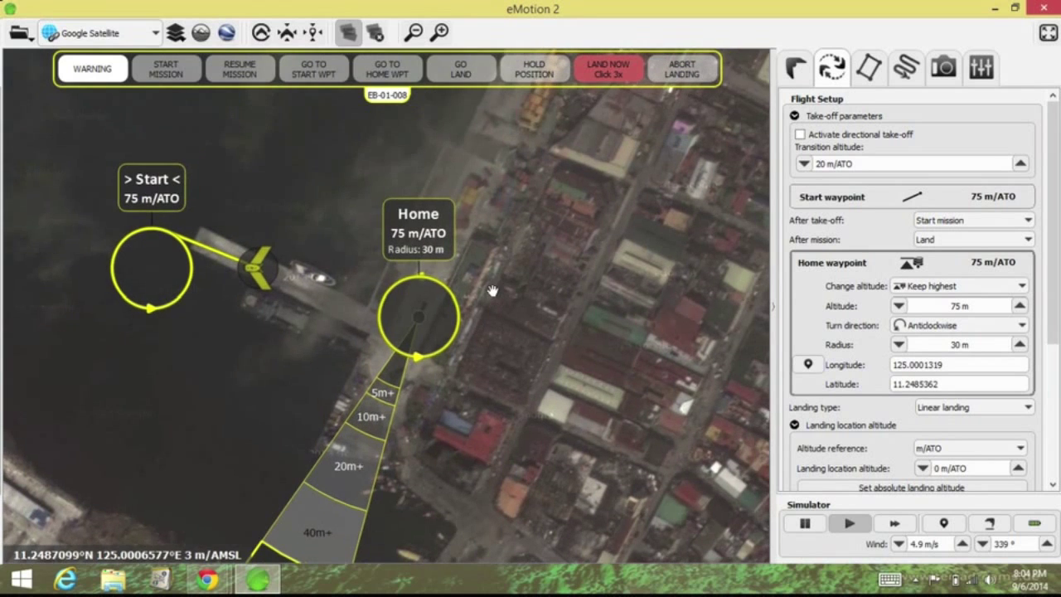
left_click(182, 247)
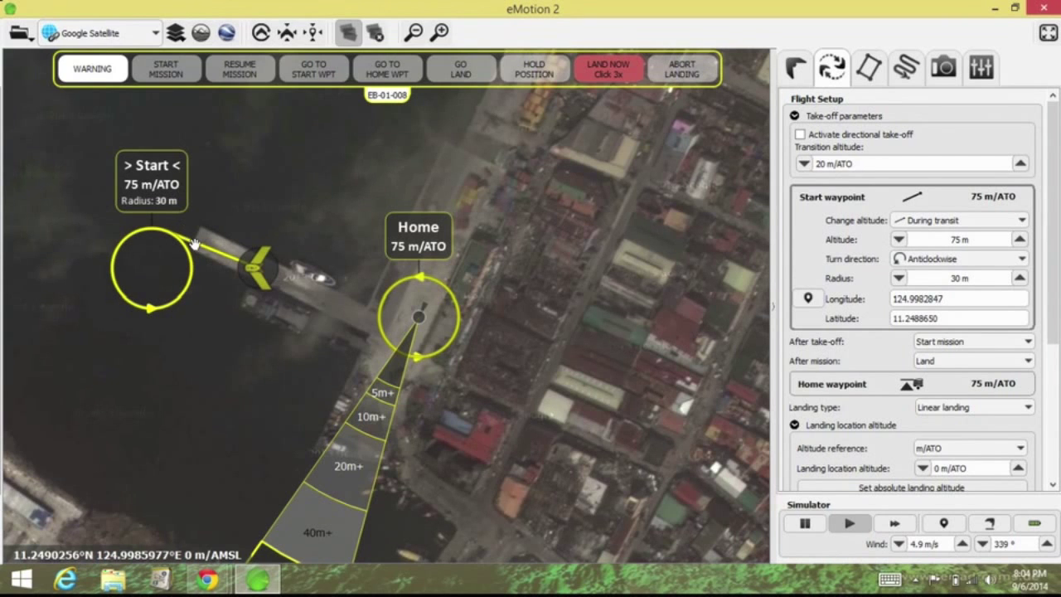
left_click_drag(199, 249, 261, 170)
scroll(232, 230, "up", 4)
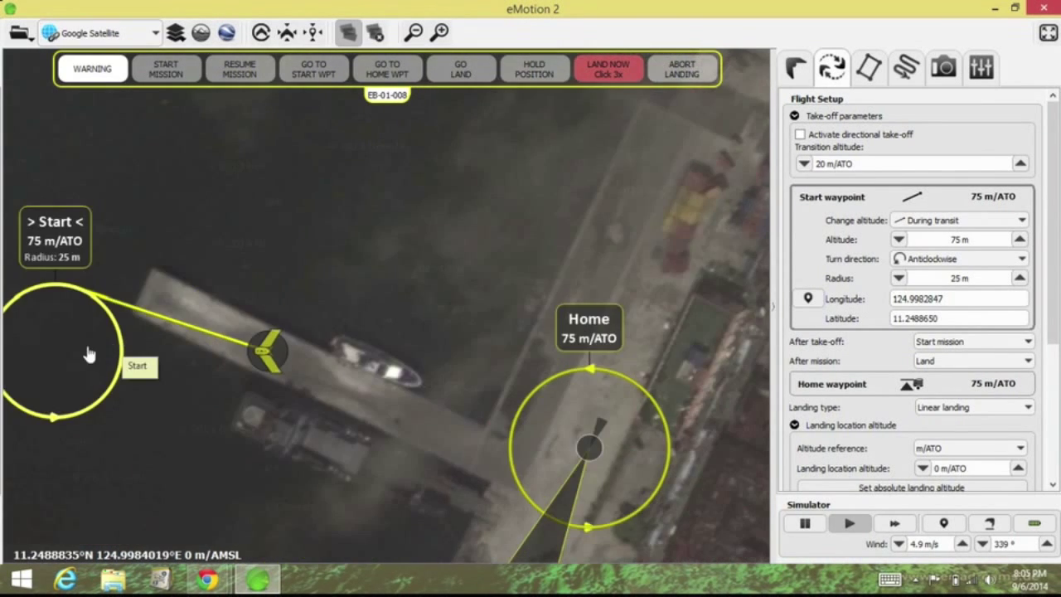
left_click_drag(89, 355, 395, 157)
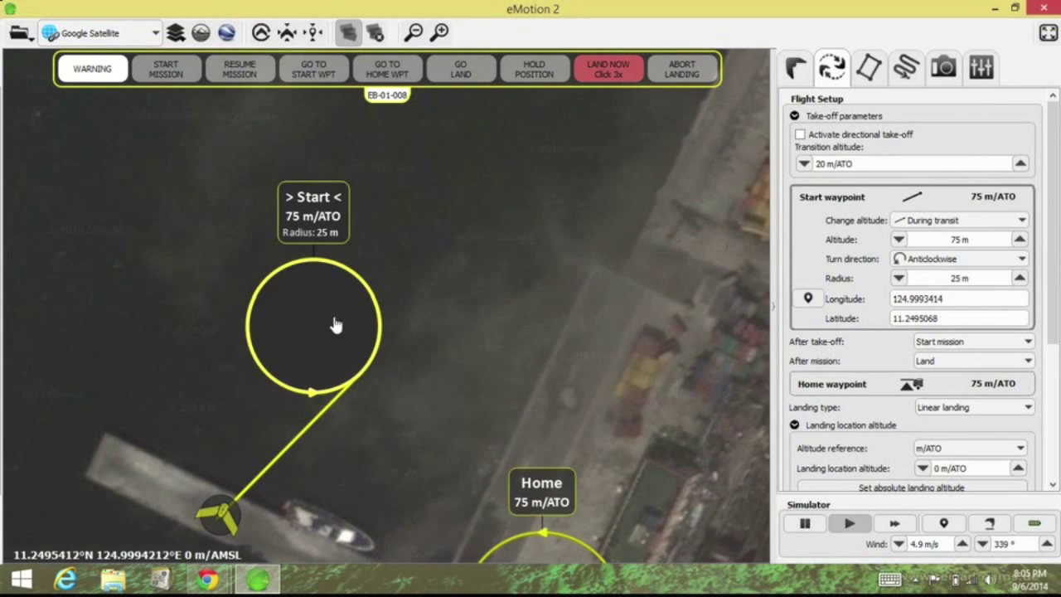
left_click_drag(321, 316, 328, 236)
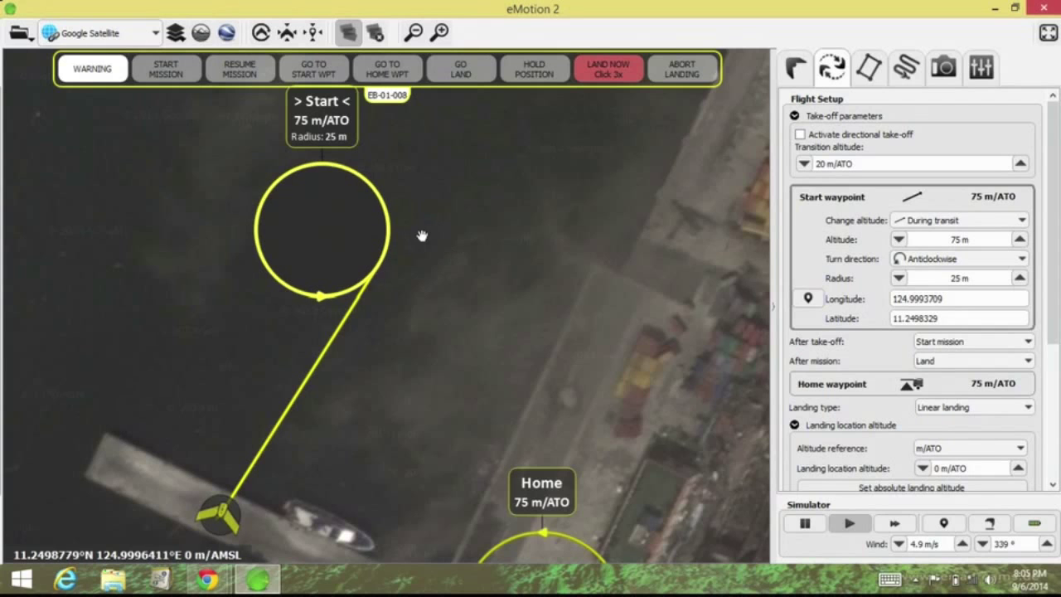
Step: Set the working area radius to 1500 m in the flight parameters
scroll(537, 279, "down", 2)
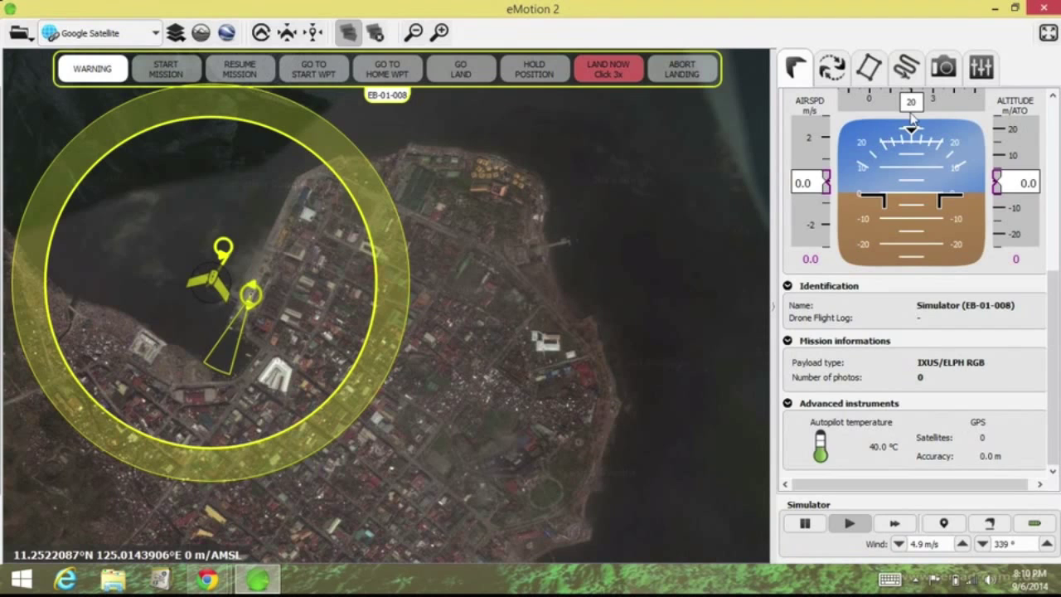
left_click(980, 69)
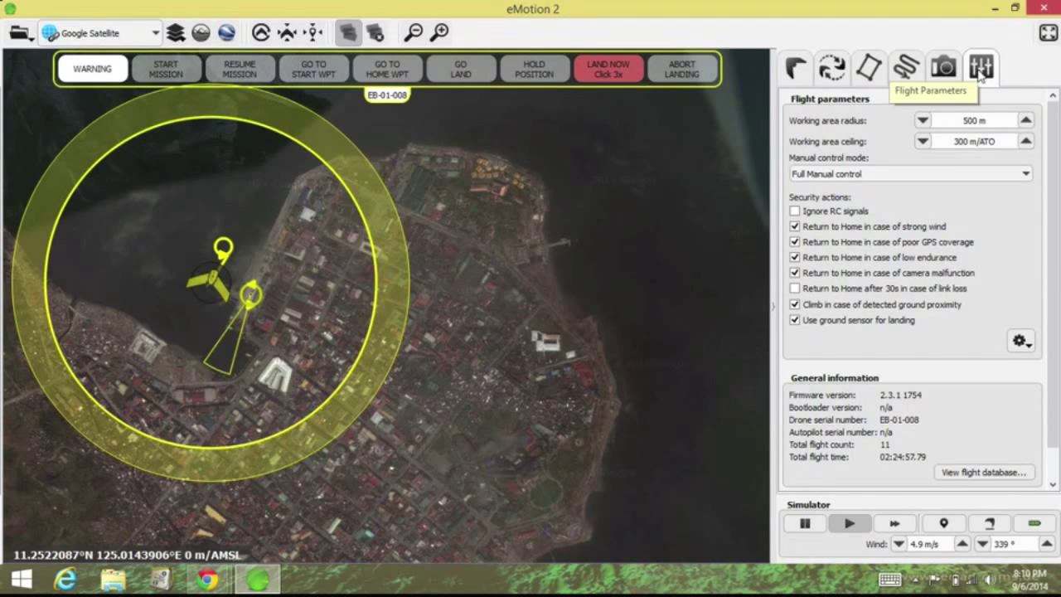
double_click(993, 120)
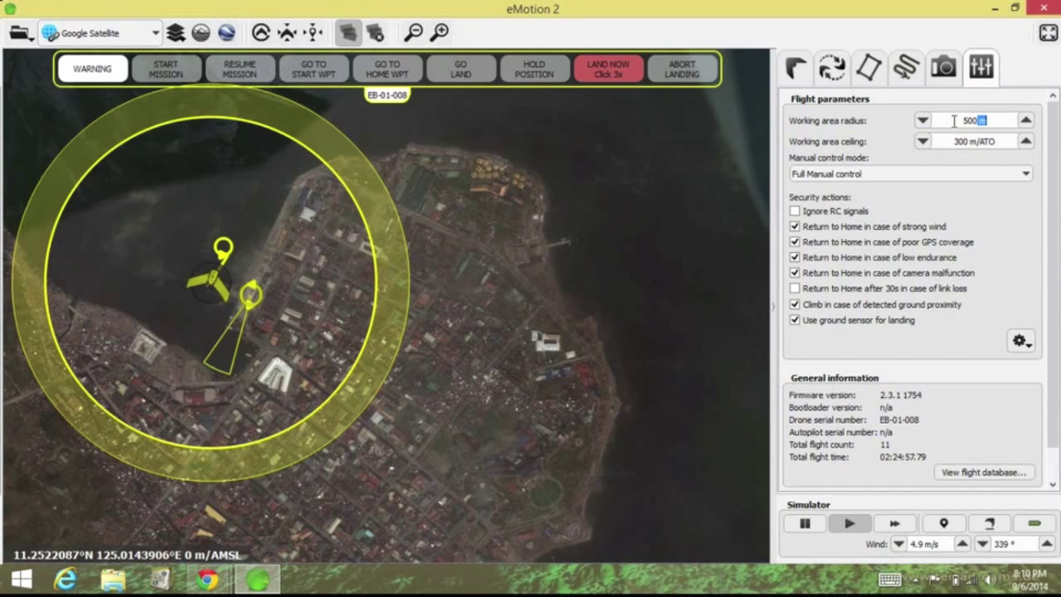
left_click(968, 121)
type("1")
key("Return")
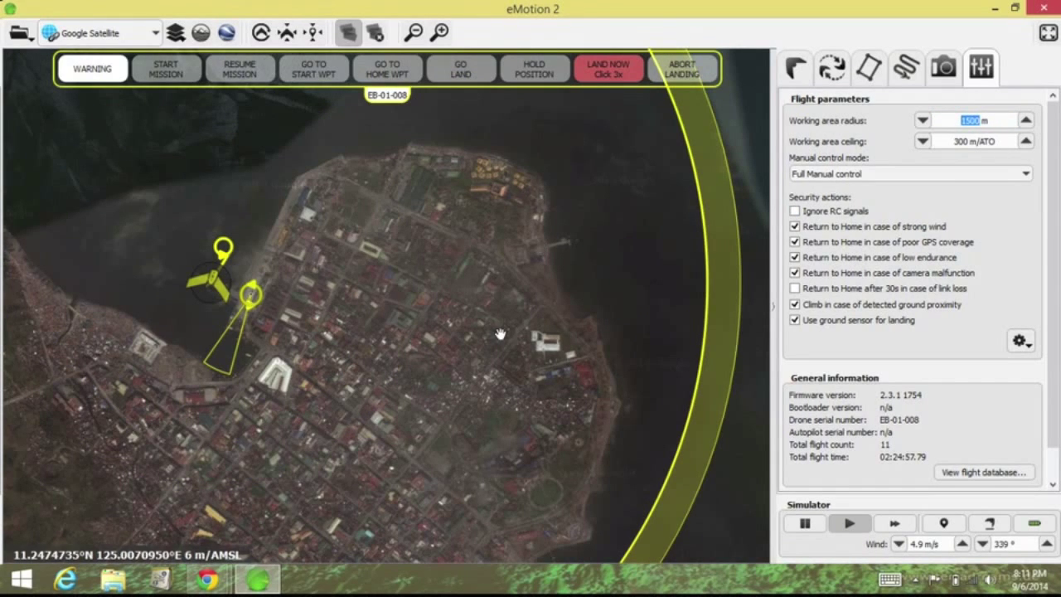
Step: Set the working area ceiling to 400 m/ATO in the flight parameters
mouse_move(501, 285)
left_mouse_down()
mouse_move(501, 241)
mouse_move(504, 285)
left_mouse_up()
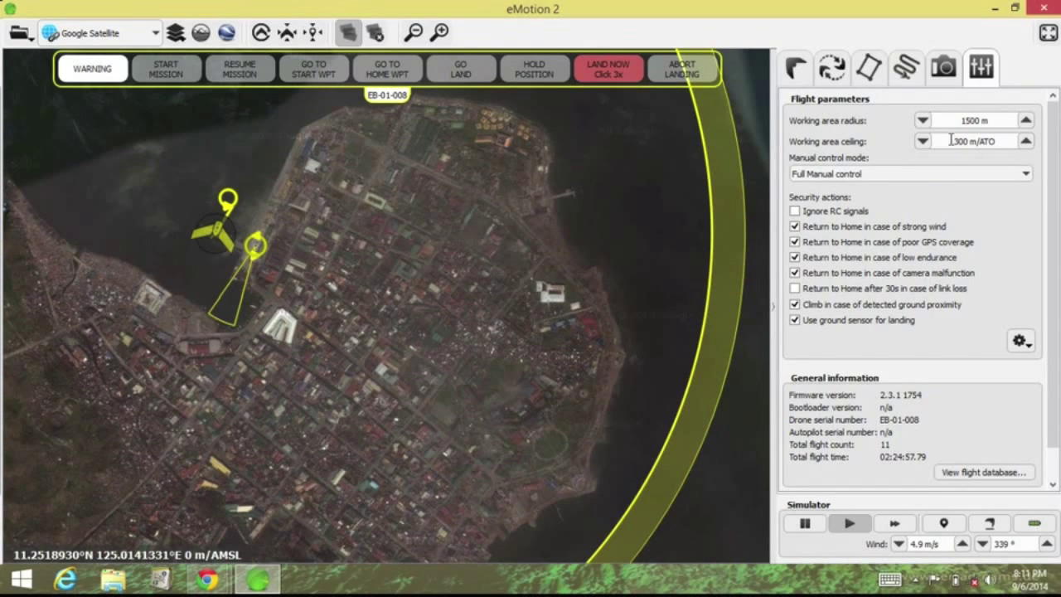
mouse_move(952, 141)
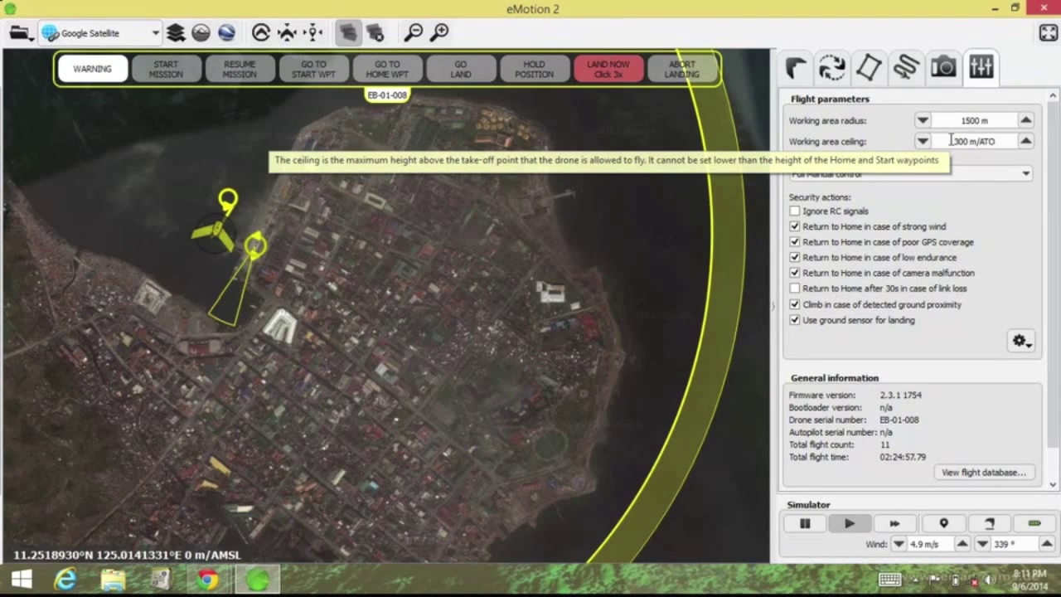
left_click(958, 141)
key("BackSpace")
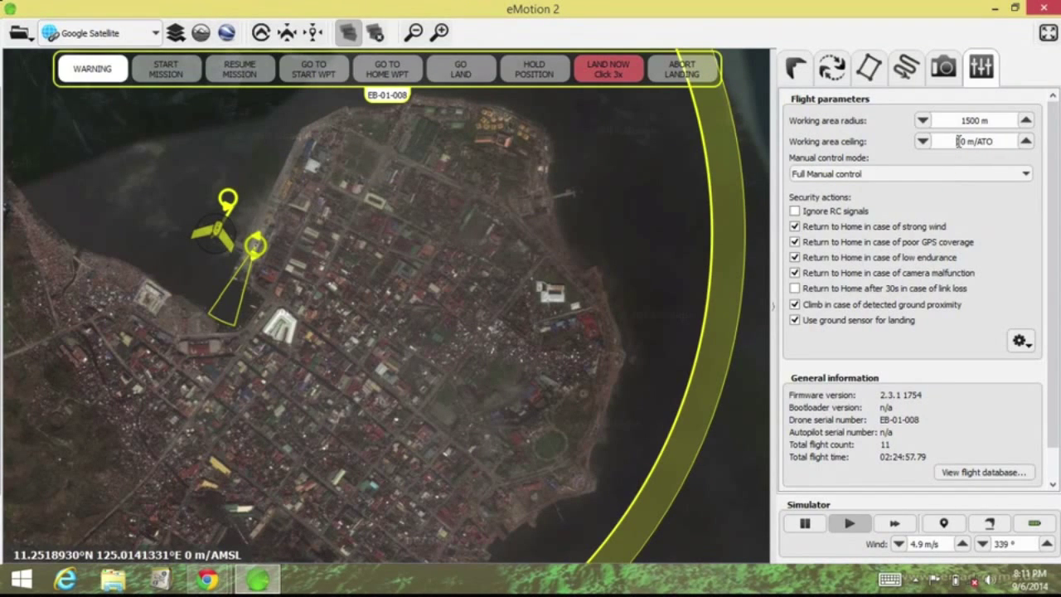
type("40")
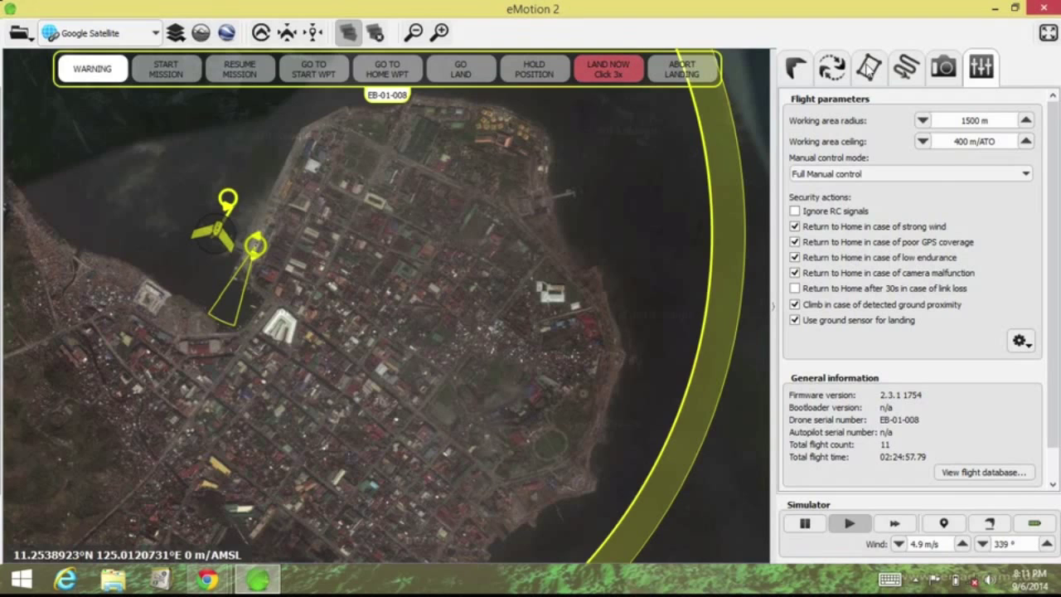
Step: Move the rectangular mapping area over the northern part of the city, rotate it to about 120° and enlarge it to about 632 x 931 m
left_click(869, 67)
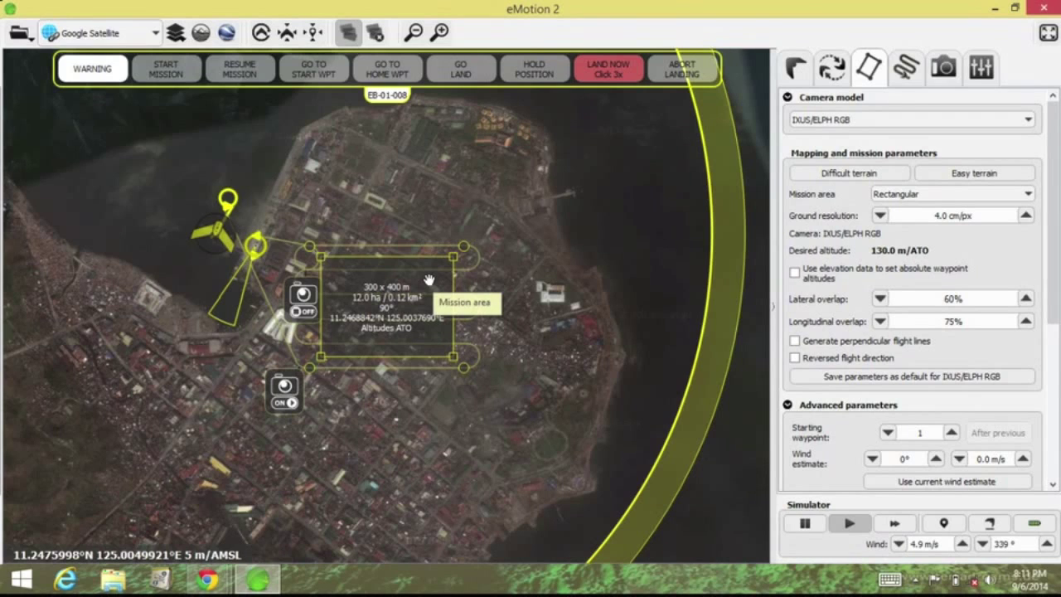
right_click(414, 187)
left_click(372, 279)
left_click_drag(371, 279, 400, 174)
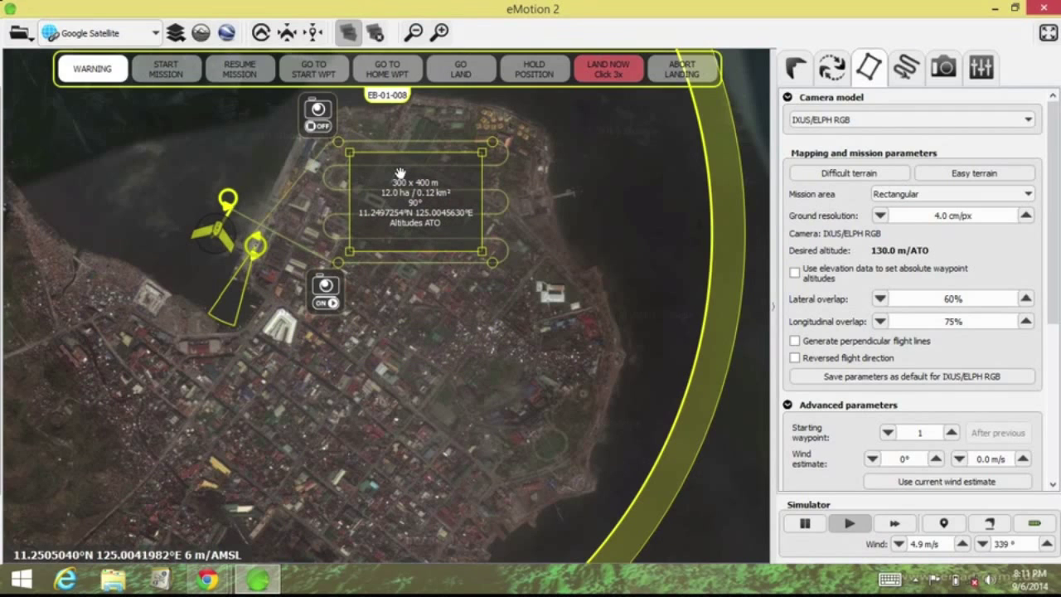
left_click_drag(493, 142, 511, 177)
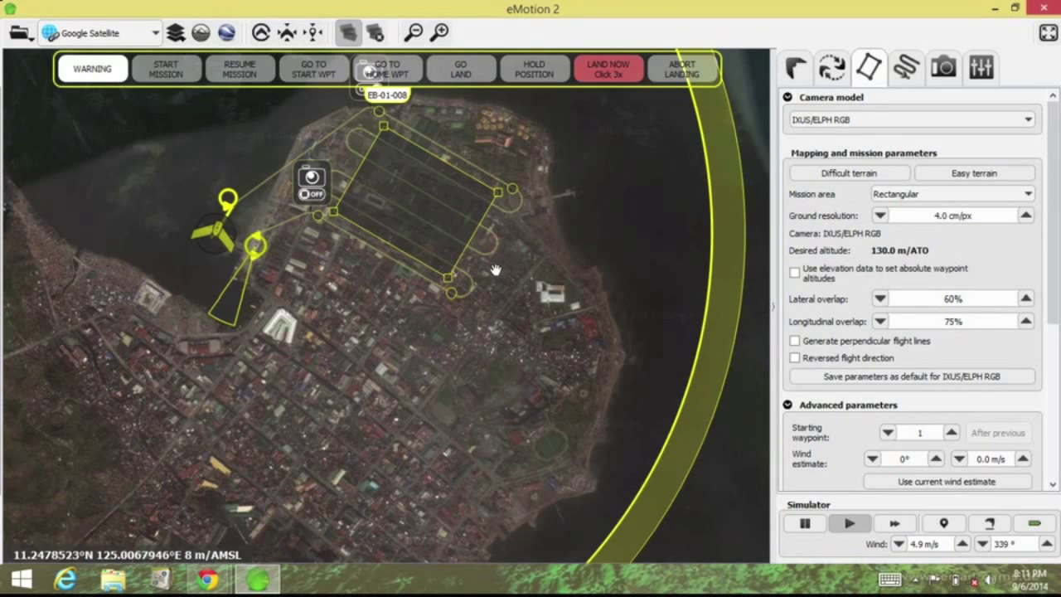
left_click_drag(448, 278, 544, 461)
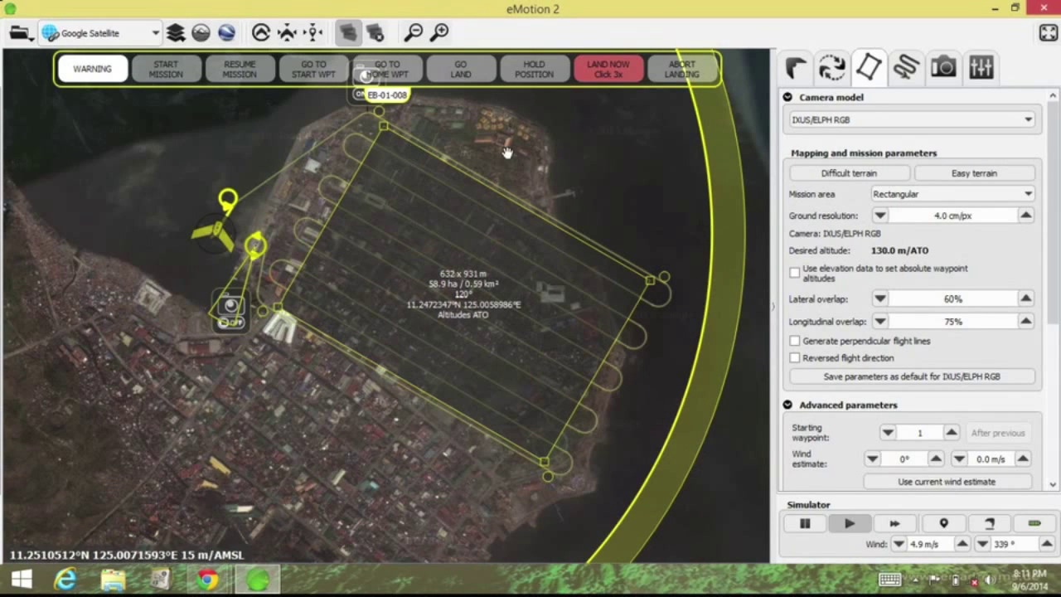
Step: Rotate the mission area to about 129° and stretch its northwest side toward the shore, making it about 632 x 1014 m
left_click_drag(664, 274, 665, 280)
right_click(666, 280)
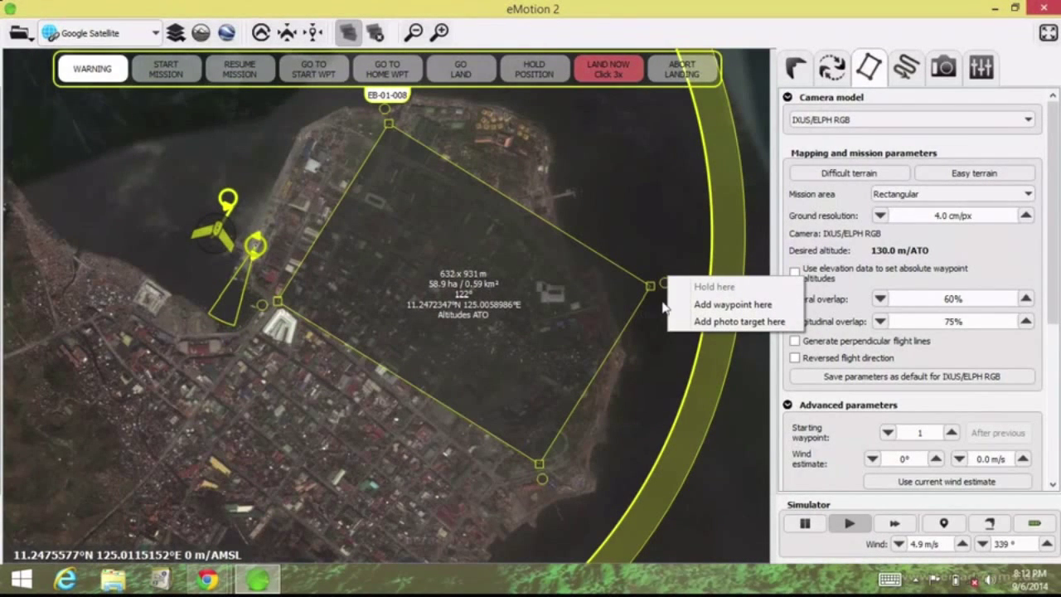
left_click(639, 288)
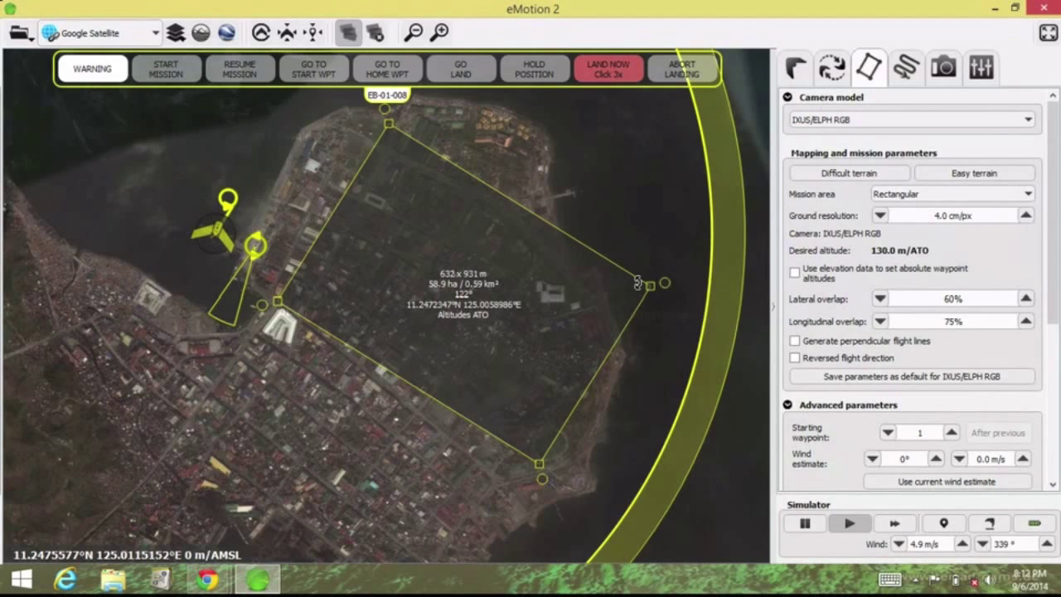
left_click_drag(665, 284, 664, 308)
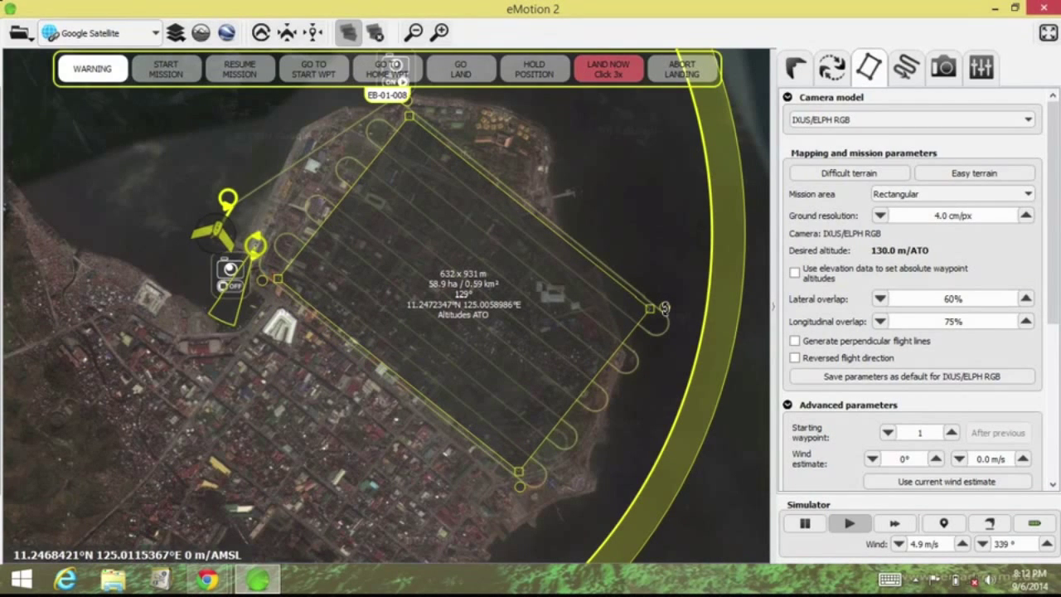
left_click_drag(369, 156, 349, 145)
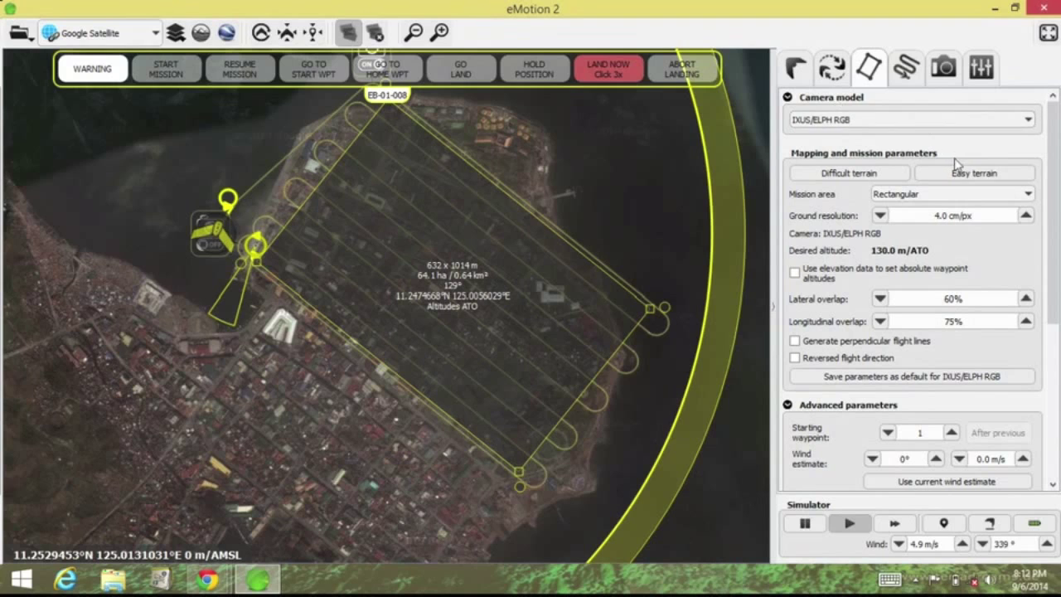
Step: Change the mission area to Polygonal and pull vertices out of its northwest and northeast edges to follow the northern coastline
left_click(968, 194)
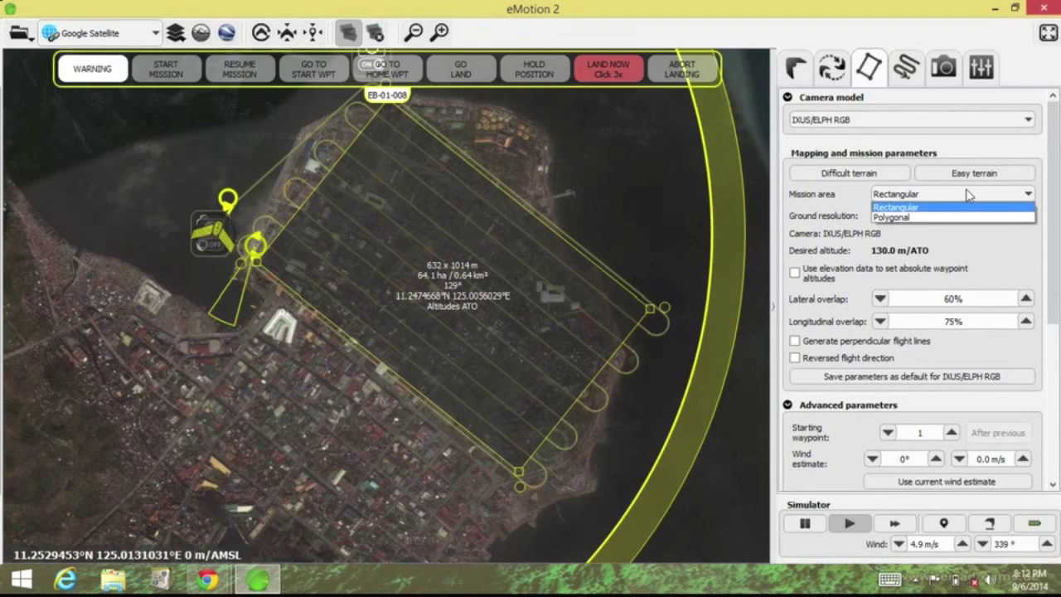
left_click(973, 223)
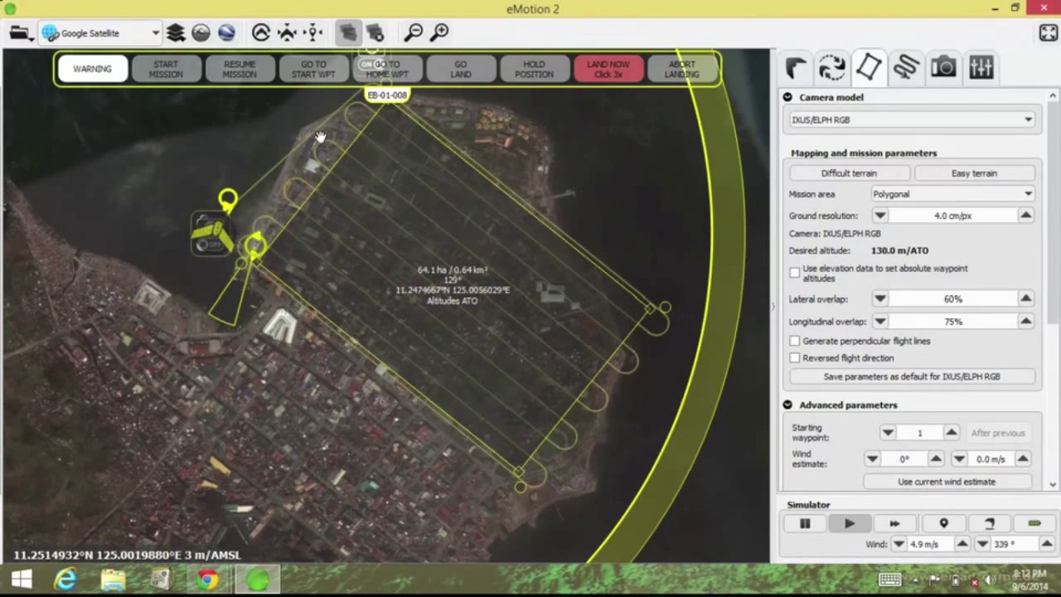
left_click_drag(331, 161, 304, 127)
left_click_drag(483, 172, 502, 111)
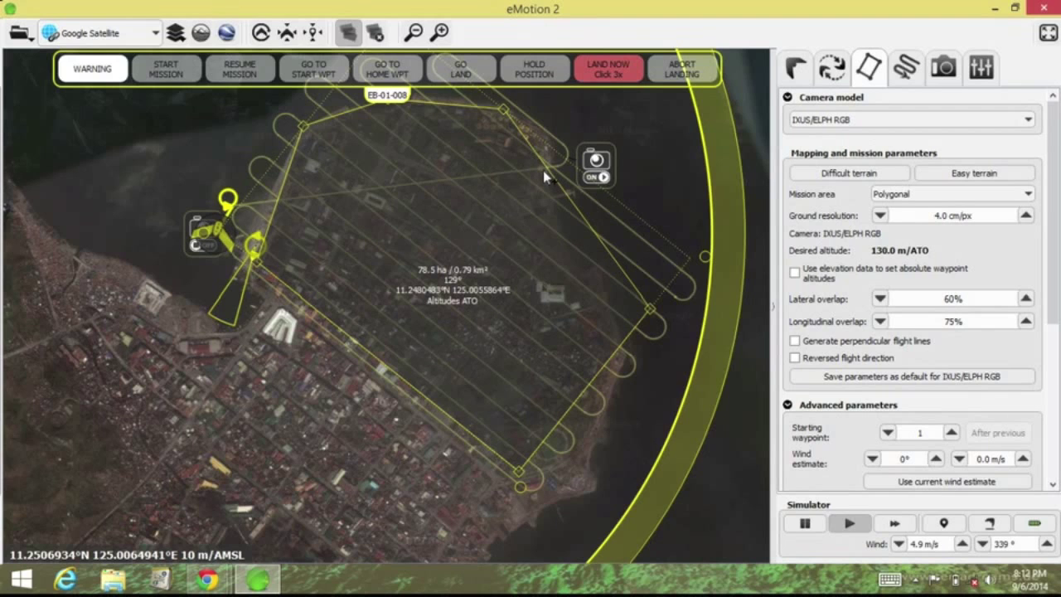
left_click_drag(543, 170, 547, 149)
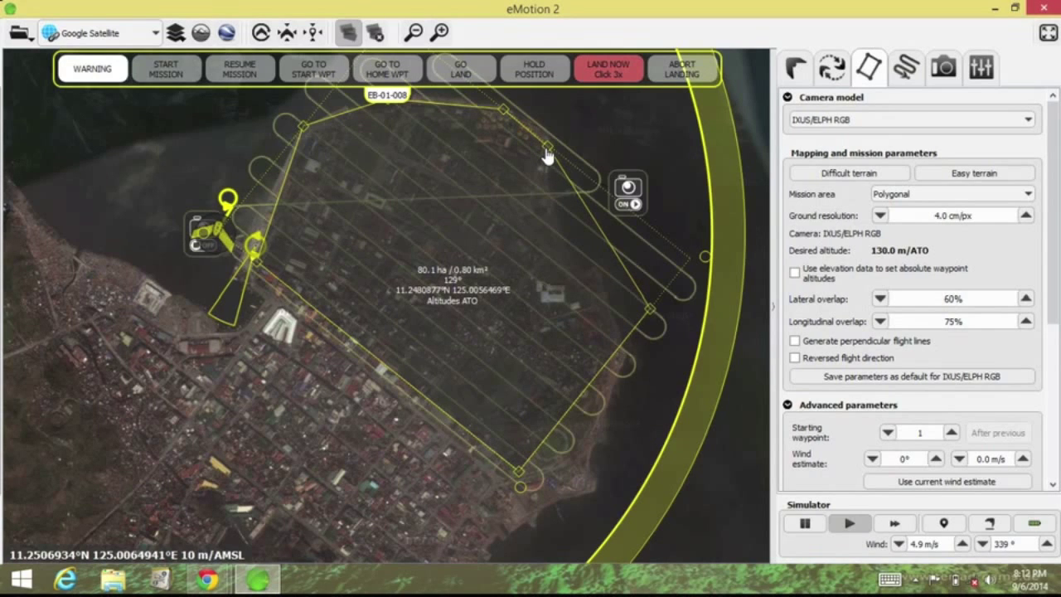
Step: Fit the polygon's east and southeast sides to the coastline by adding and moving vertices, covering about 79.1 ha
left_click_drag(584, 203, 557, 231)
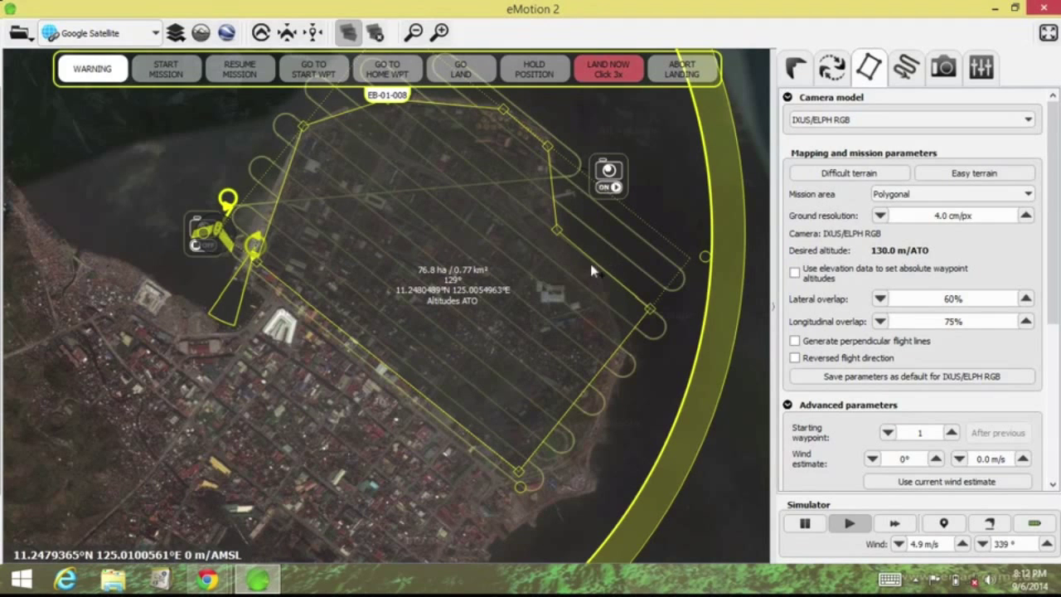
left_click_drag(591, 262, 582, 272)
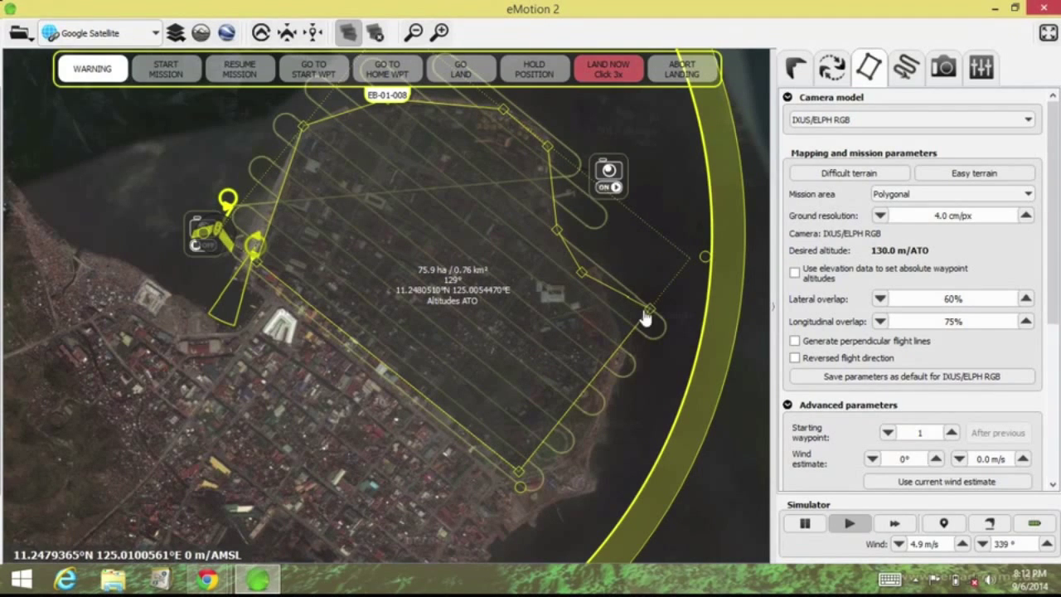
left_click_drag(646, 319, 621, 370)
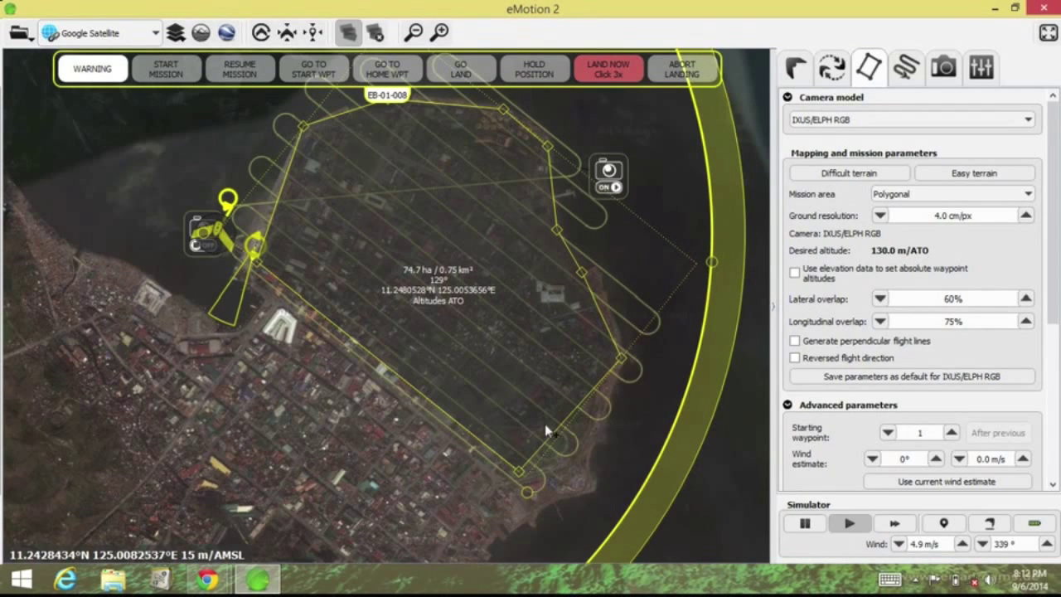
left_click_drag(556, 438, 588, 491)
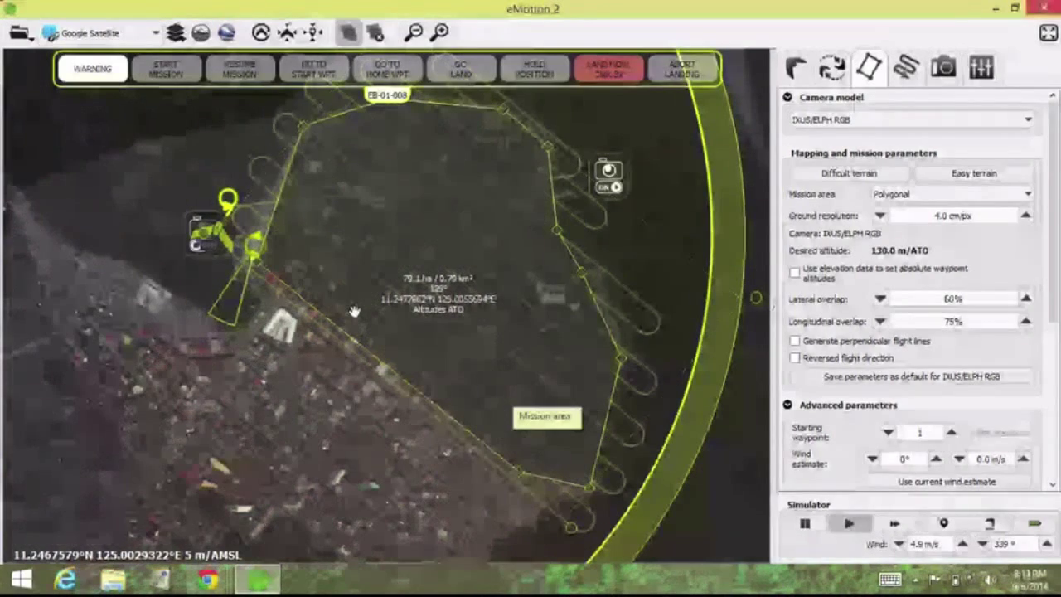
Step: Coarsen the mission's ground resolution beyond 8.8 cm/px, to a single image coverage of 460.8 x 339.8 m
left_click(1026, 216)
left_click(1026, 216)
left_click(1026, 215)
left_click(1026, 216)
left_click(1026, 216)
left_click(1026, 216)
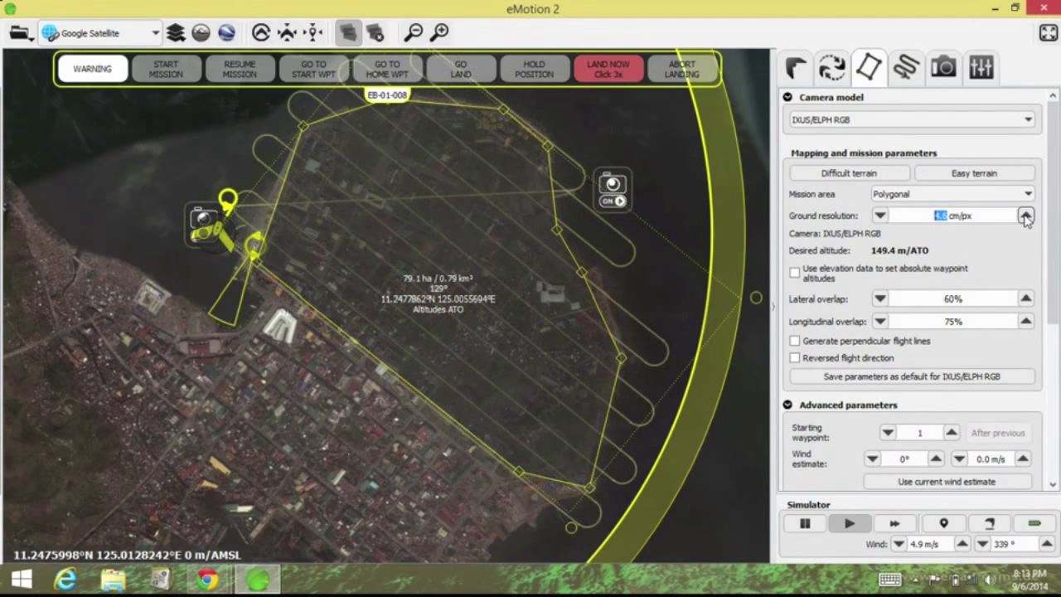
left_click(1026, 216)
left_click(1025, 216)
left_click(1026, 216)
left_click(1025, 215)
left_click(1026, 216)
left_click(1026, 216)
left_click(1026, 216)
left_click(1026, 216)
left_click(1026, 215)
left_click(1025, 216)
left_click(1026, 216)
left_click(1026, 216)
left_click(1026, 215)
left_click(1026, 215)
left_click(1026, 215)
left_click(1026, 216)
left_click(1026, 215)
left_click(1025, 215)
left_click(1026, 216)
left_click(1026, 216)
left_click(1026, 215)
left_click(1026, 215)
left_click(1026, 215)
left_click(1026, 215)
left_click(1025, 215)
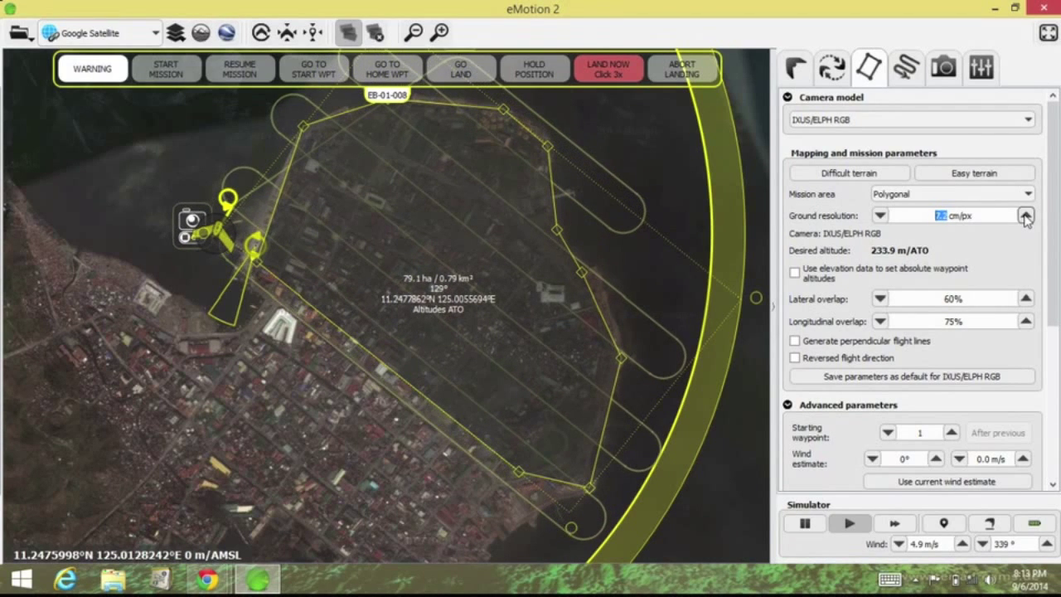
left_click(1026, 216)
left_click(1025, 215)
left_click(1025, 216)
left_click(1026, 216)
left_click(1026, 215)
left_click(1026, 216)
left_click(1025, 216)
left_click(1026, 216)
left_click(1026, 216)
left_click(1026, 216)
left_click(1026, 216)
left_click(1026, 216)
left_click(1026, 216)
left_click(1026, 216)
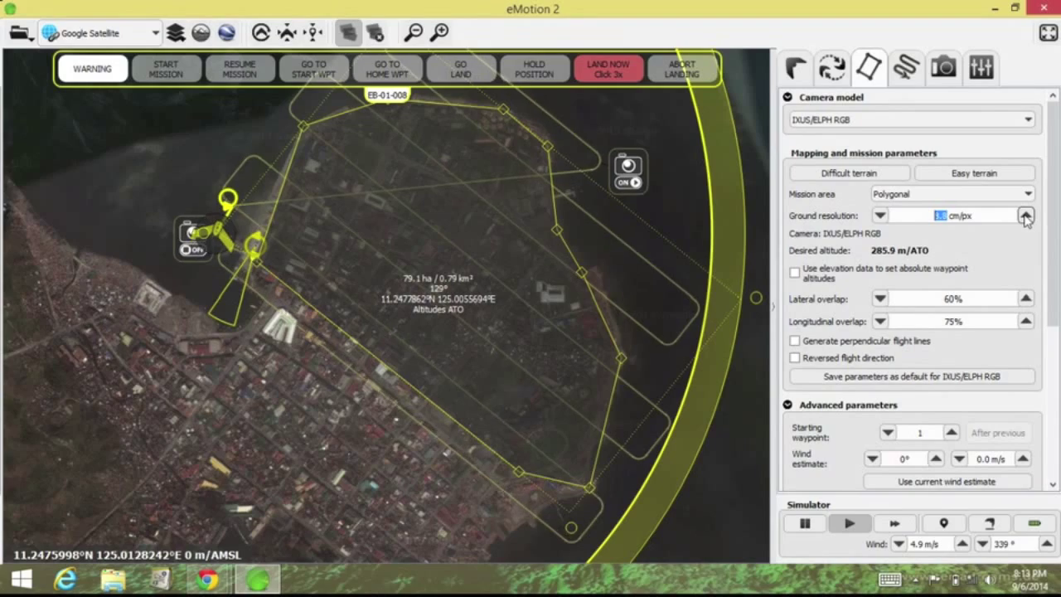
left_click(1026, 215)
left_click(1025, 216)
Step: Review the resulting flight characteristics, upload the mapping mission to the drone and simulate its launch
left_click_drag(1052, 219, 1039, 375)
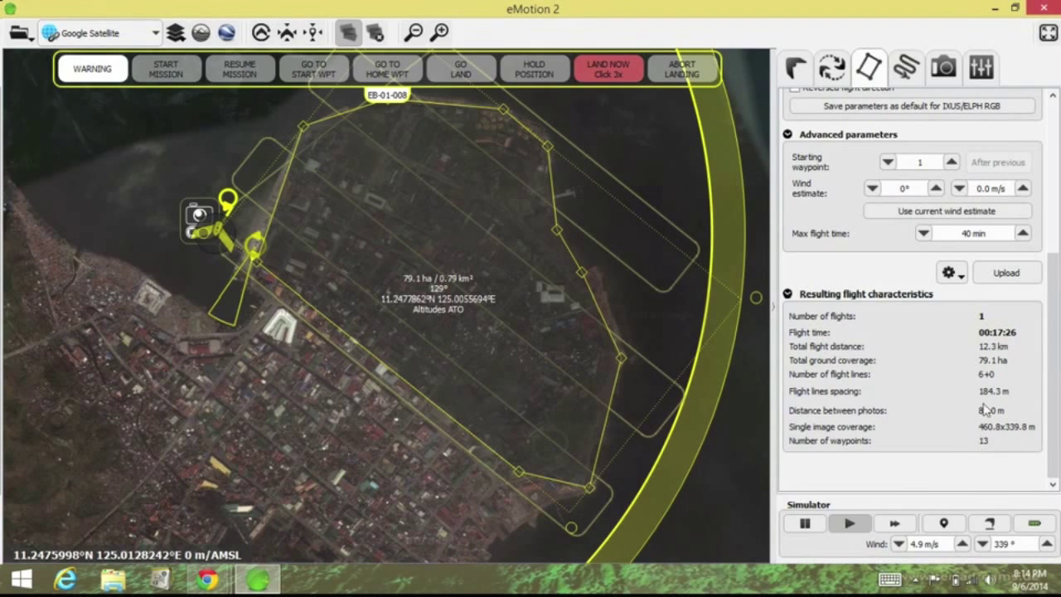
left_click(988, 276)
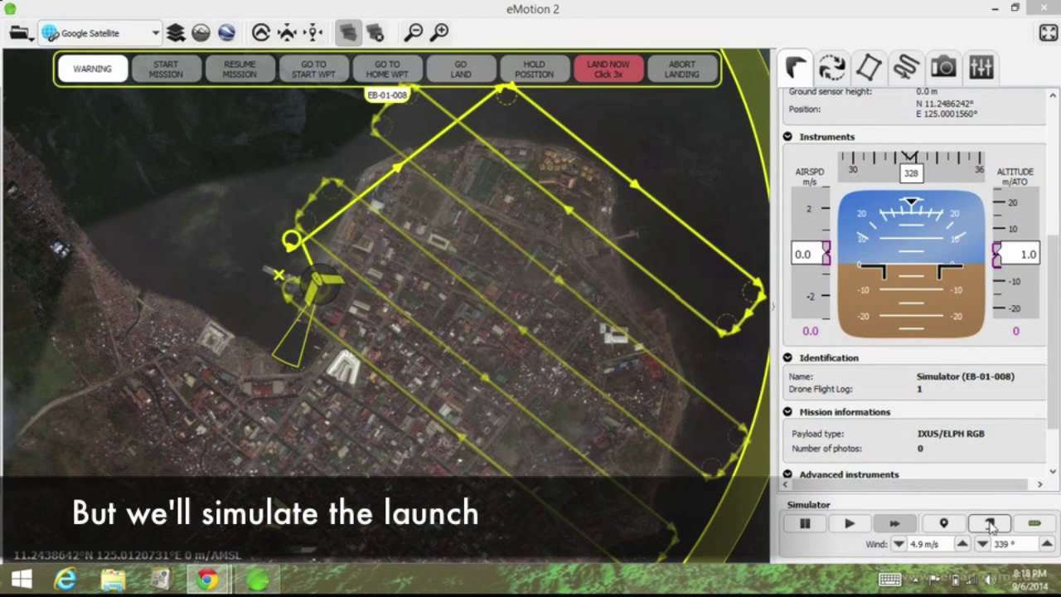
left_click(992, 525)
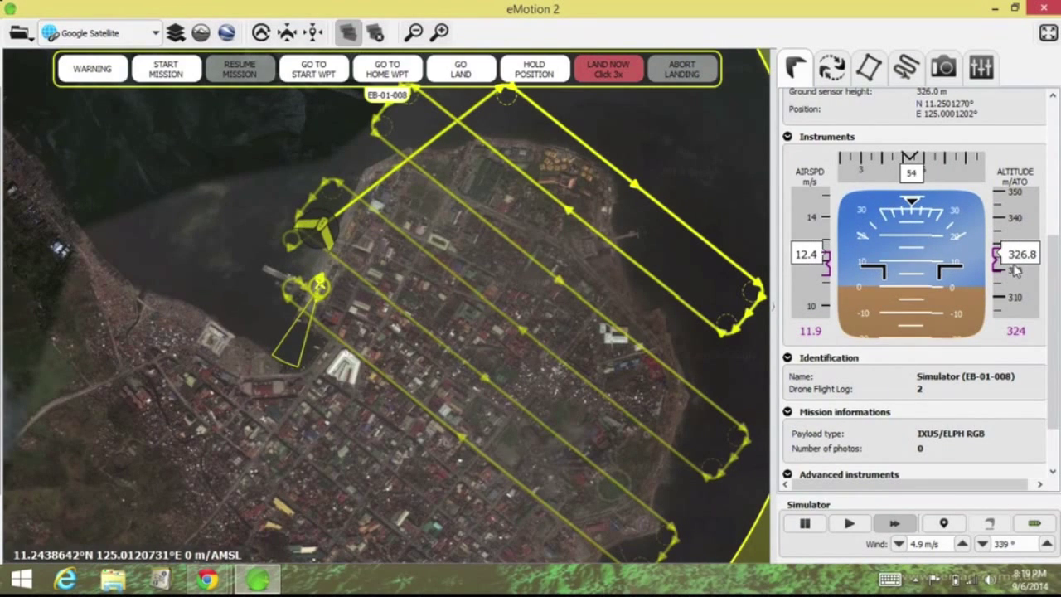
Step: Run the simulator at normal speed along the first mission line, and fast-forward it again
left_click_drag(497, 254, 481, 283)
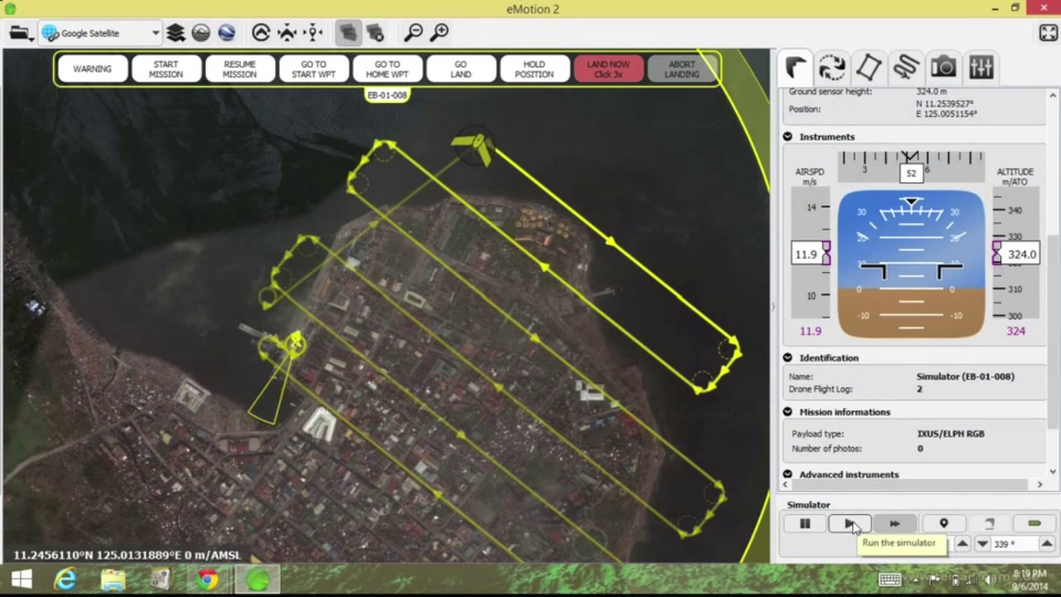
left_click(847, 526)
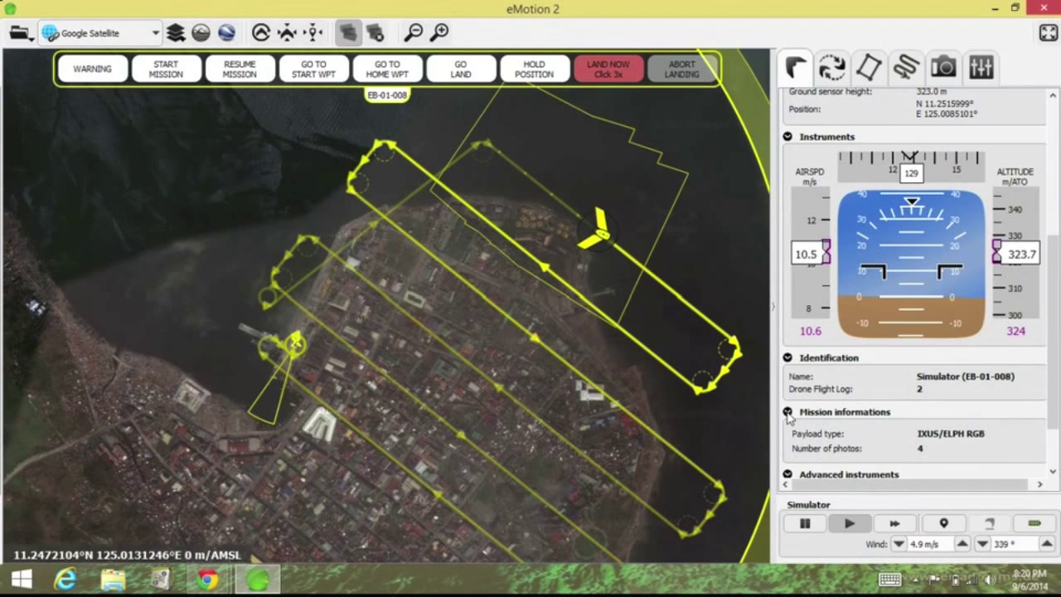
left_click(900, 526)
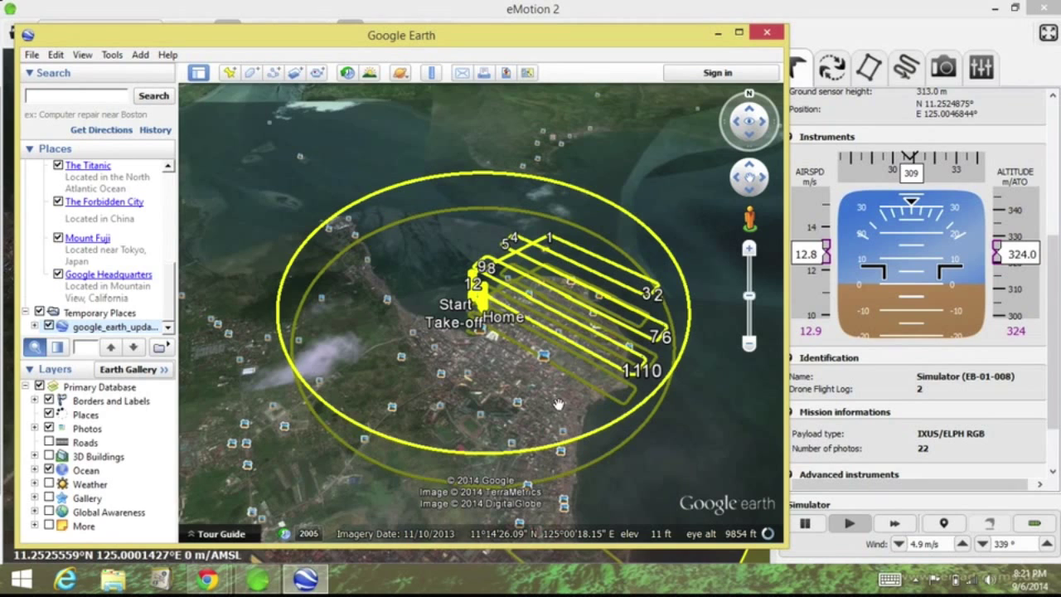
Step: Examine the 3D flight plan and the drone's progress over the city in Google Earth, up close and from a tilted view
scroll(558, 390, "up", 2)
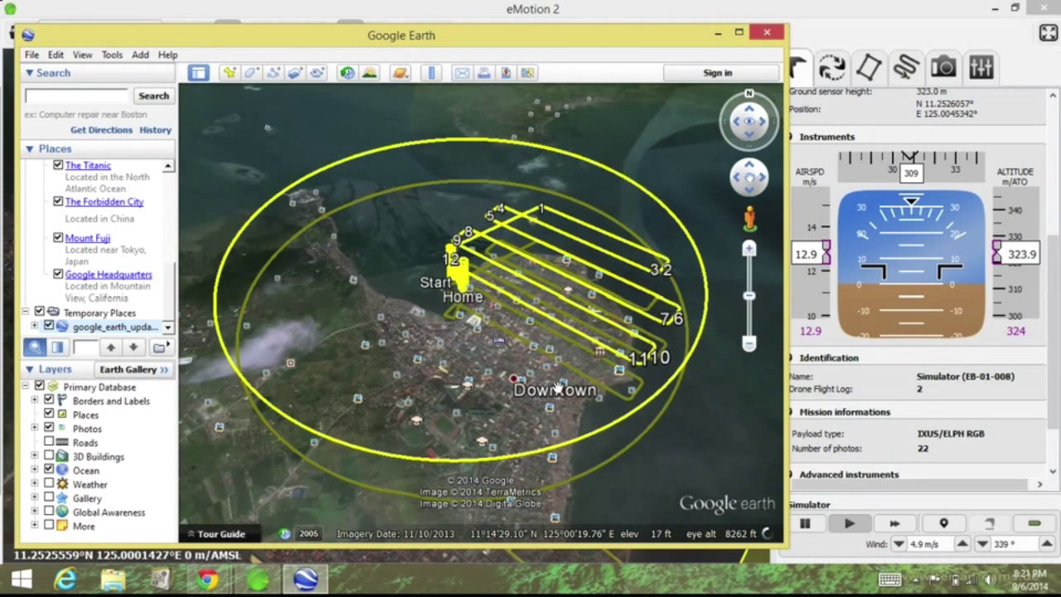
scroll(558, 390, "up", 1)
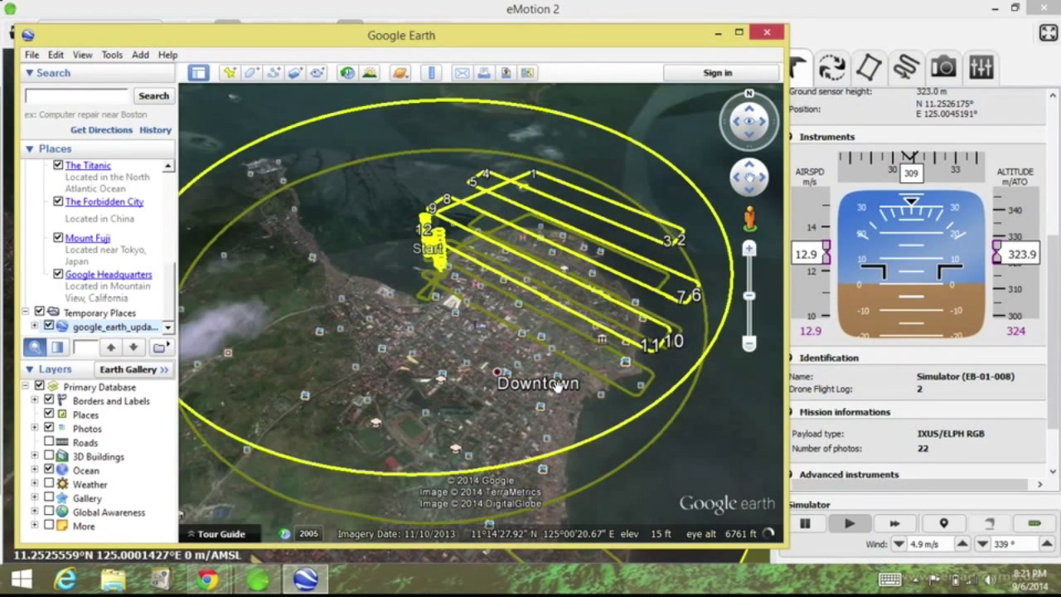
scroll(558, 389, "up", 5)
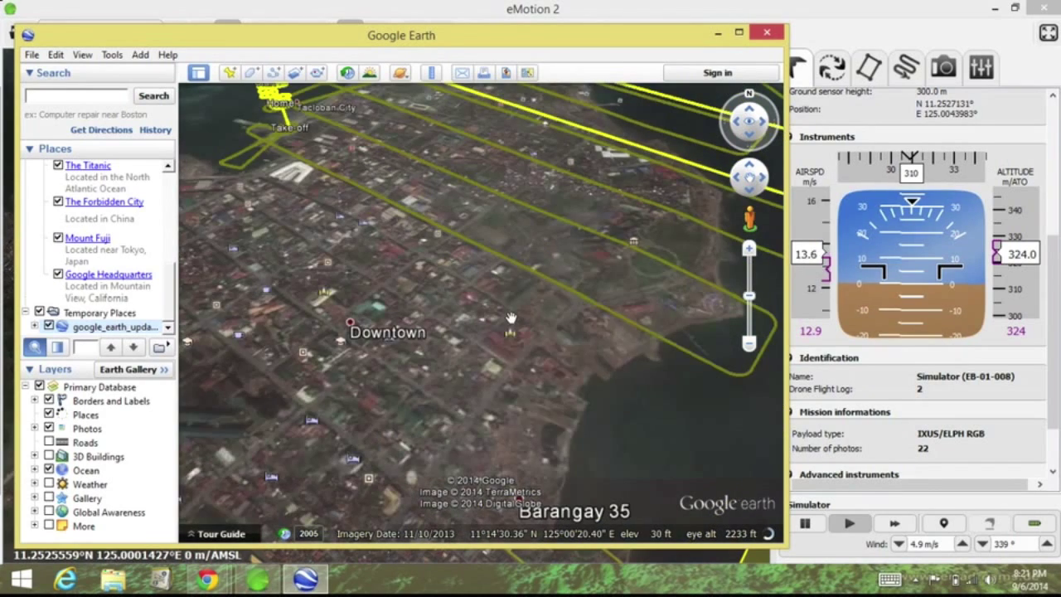
left_click(748, 115)
left_click(747, 115)
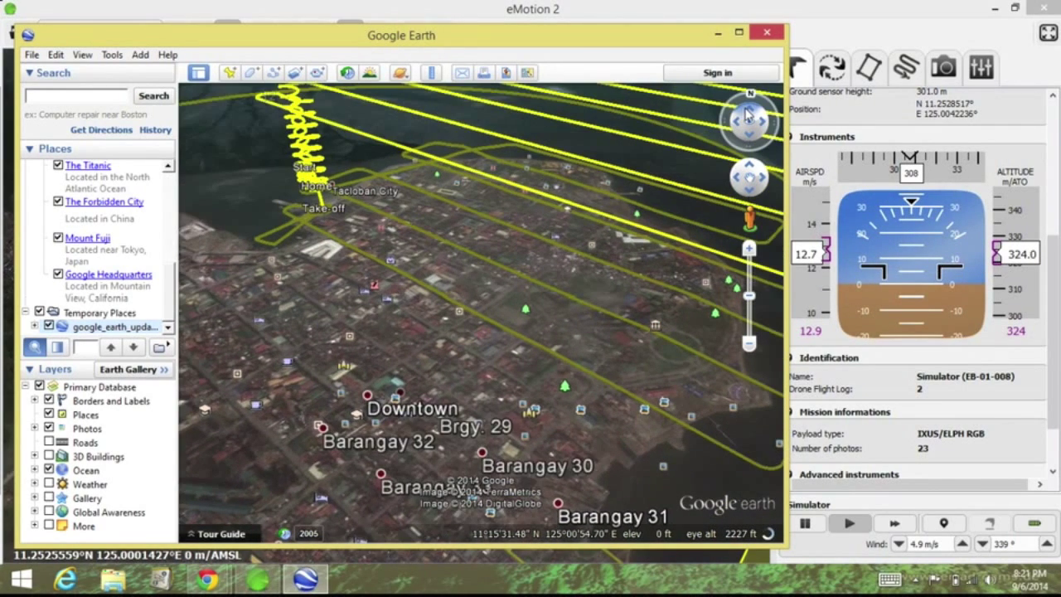
left_click(747, 116)
left_click(747, 115)
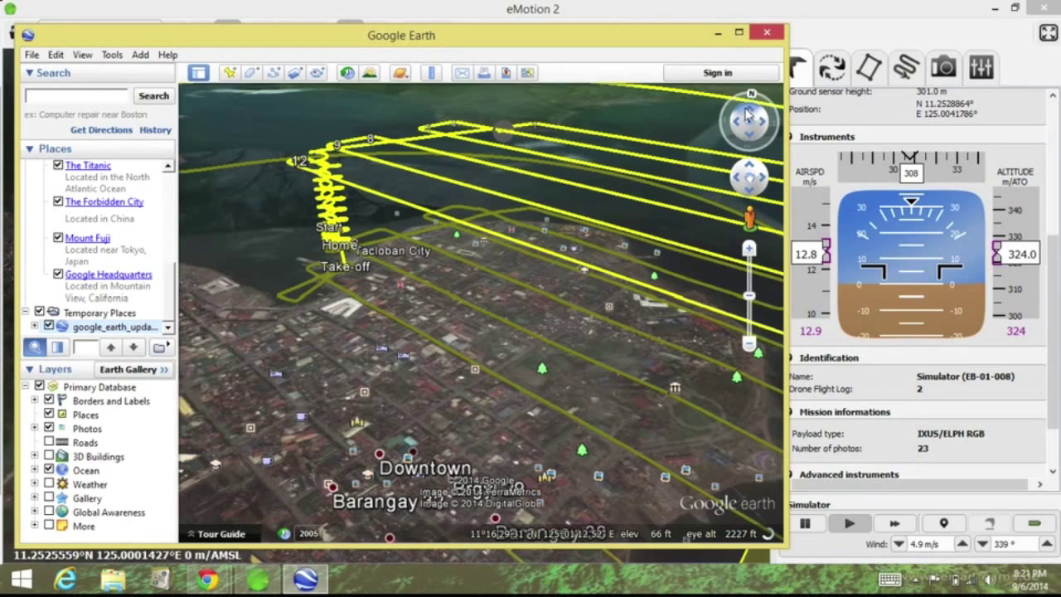
left_click_drag(564, 207, 445, 262)
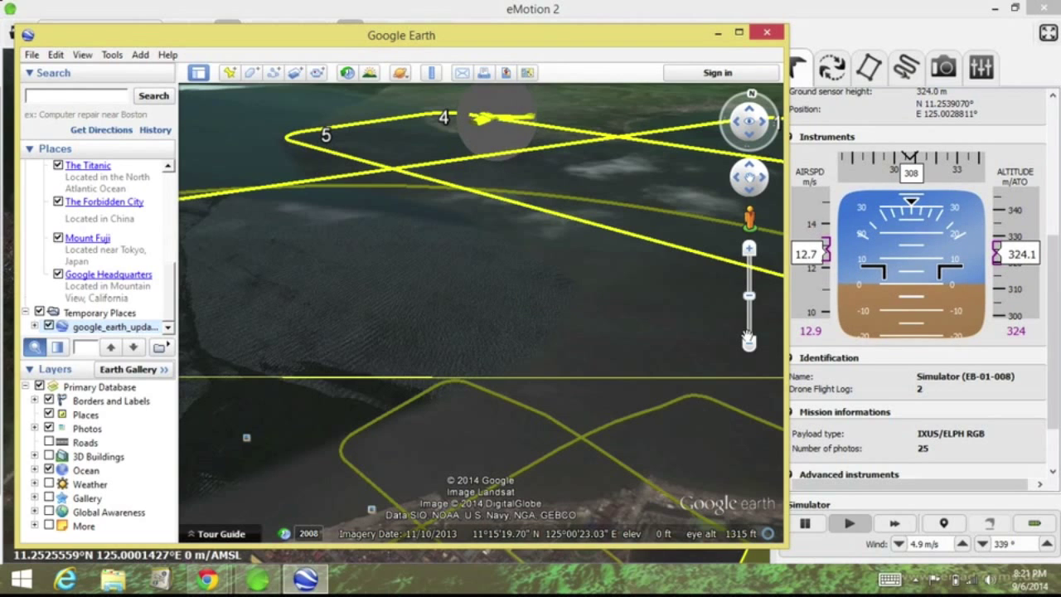
Step: Widen the Google Earth view to follow the drone along the flight lines around waypoints 4 and 5
left_click(749, 345)
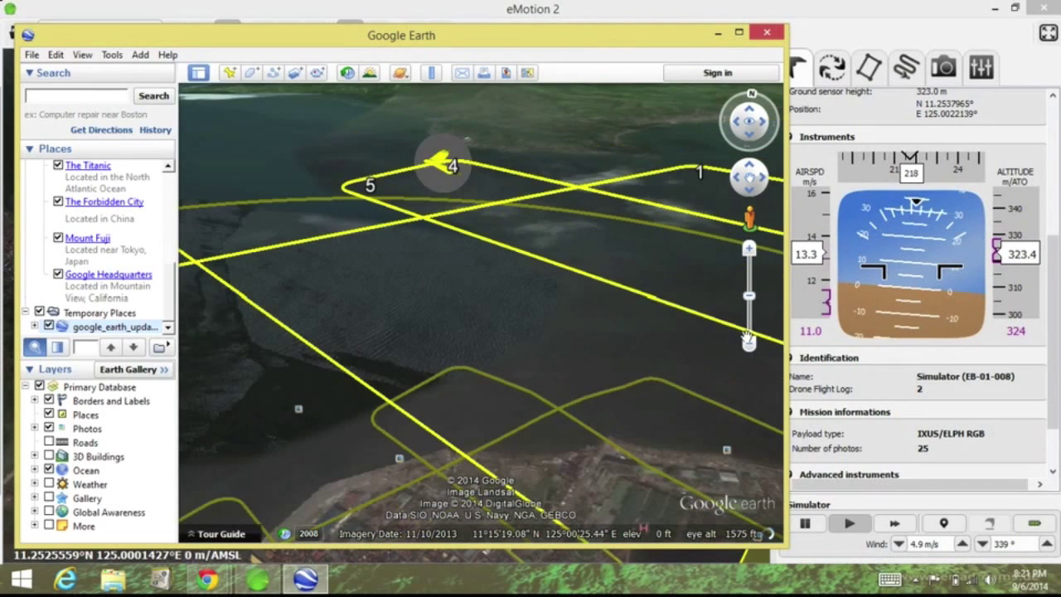
left_click(749, 344)
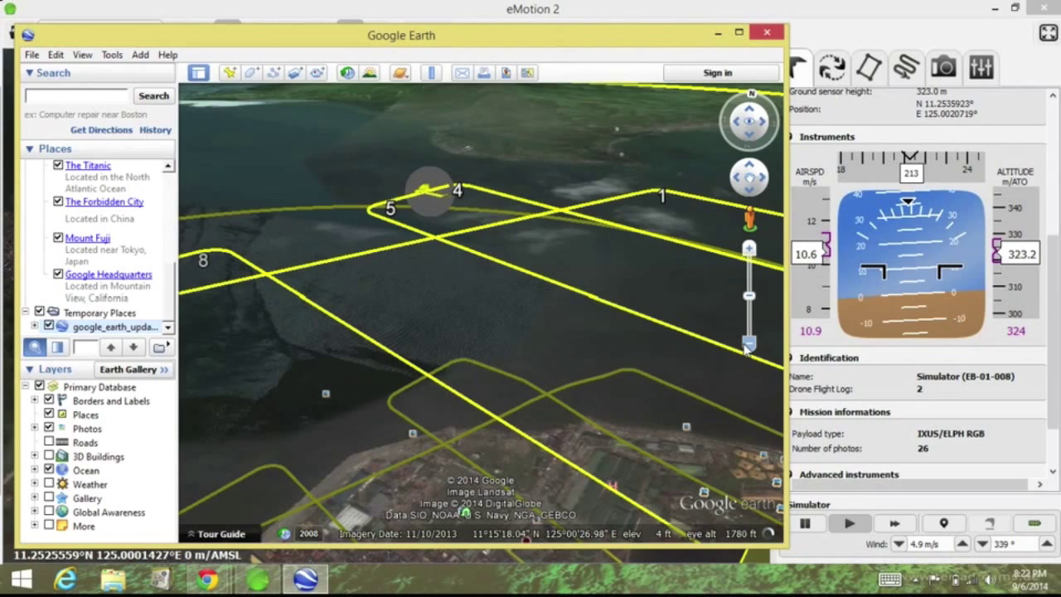
left_click(748, 345)
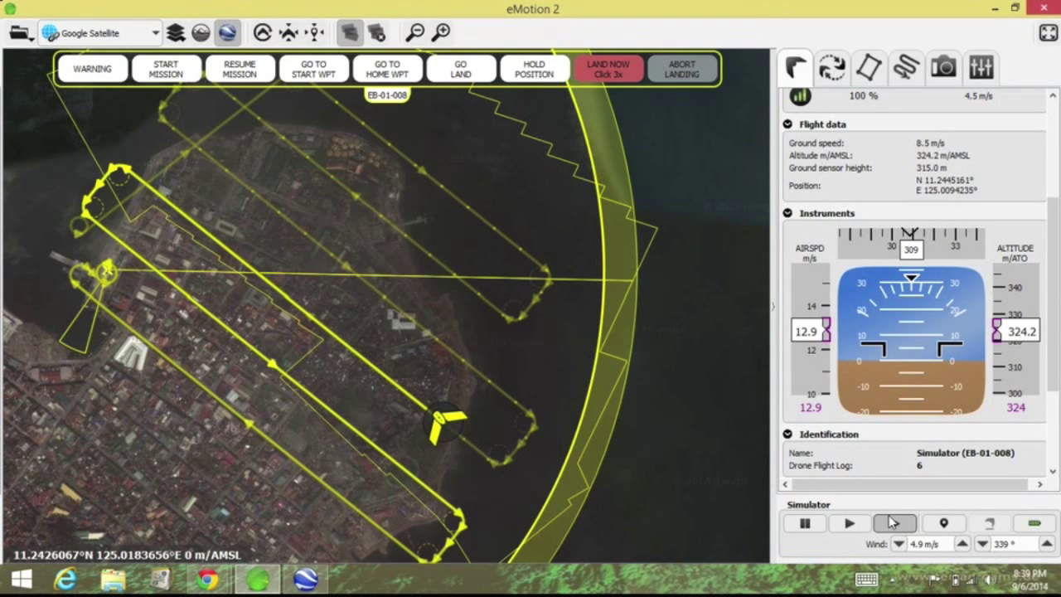
Step: Fast-forward the simulated flight and order the drone to break off the mission and land
left_click(893, 523)
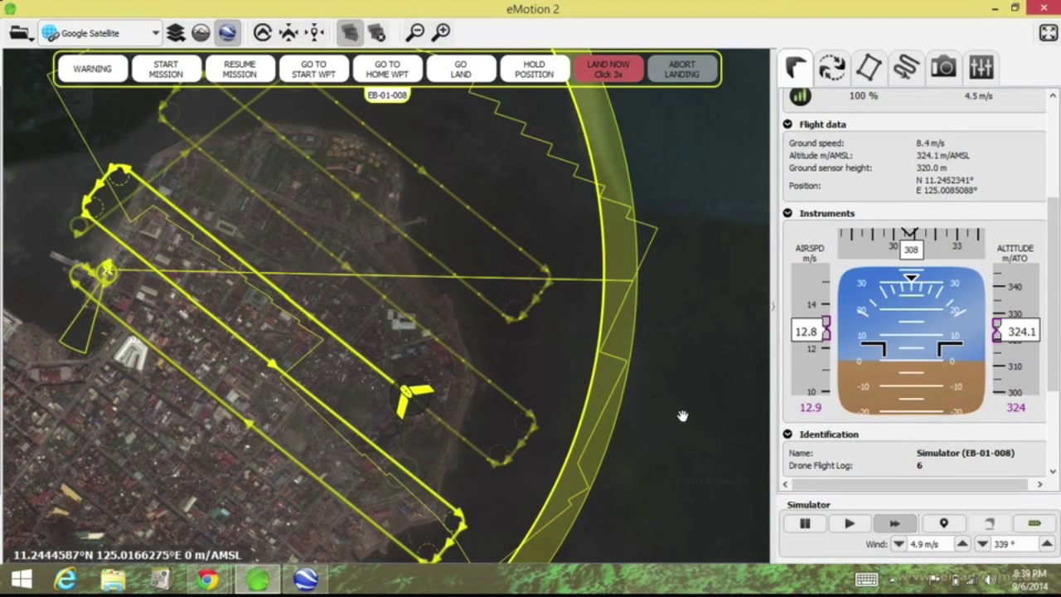
left_click(461, 73)
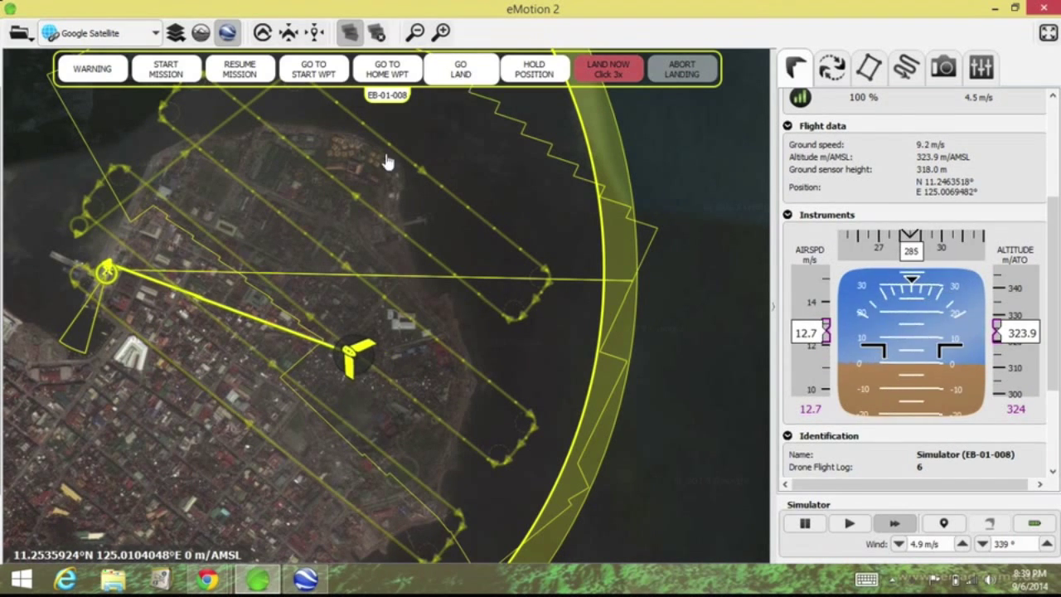
Step: Follow the drone's spiral descent in Google Earth, and return to eMotion 2 to run the landing approach at normal speed
key("alt+Tab")
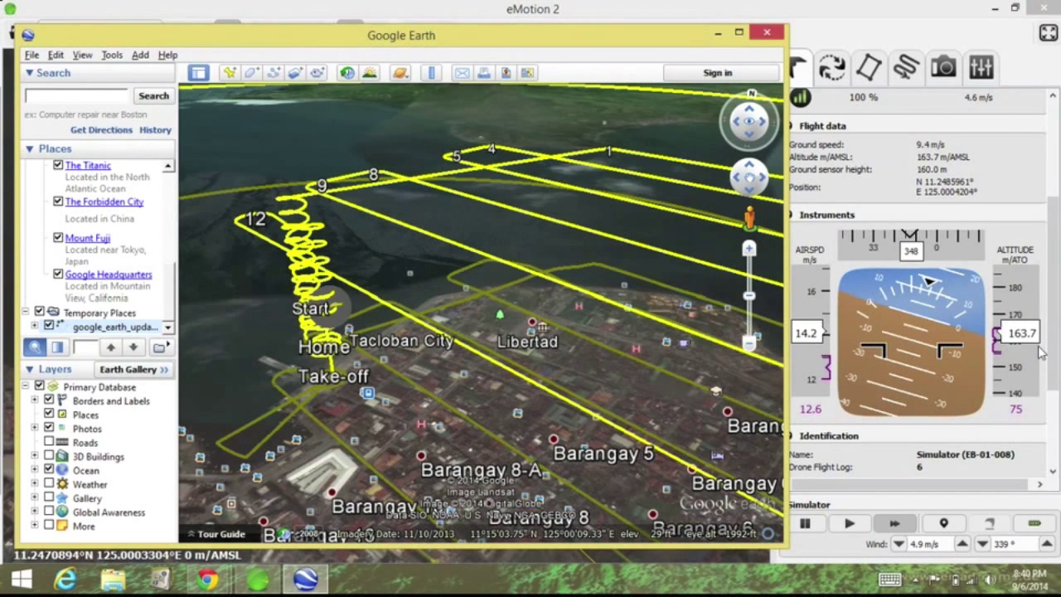
left_click(1042, 354)
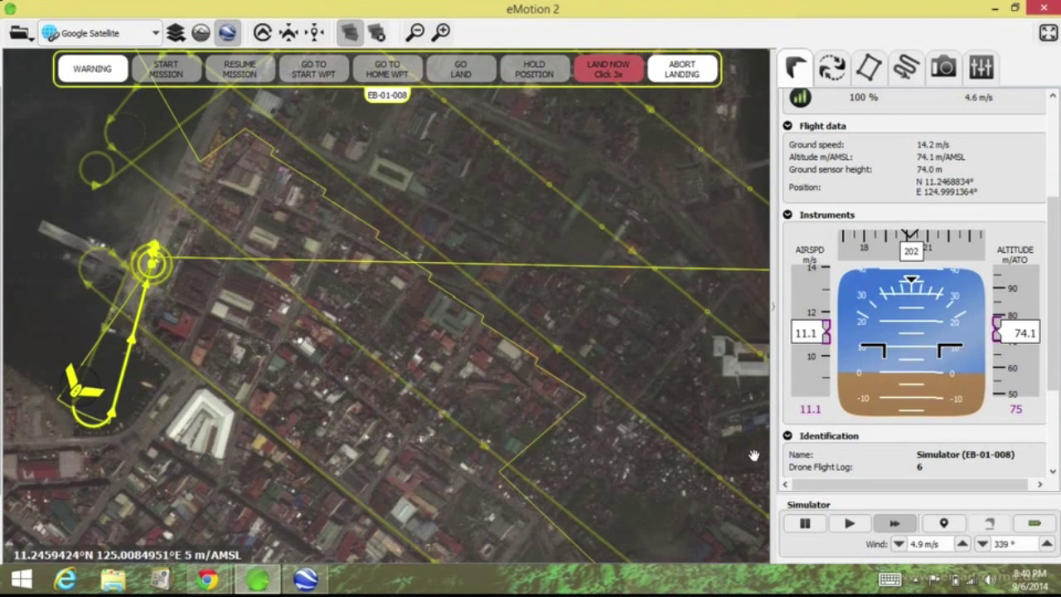
left_click(844, 528)
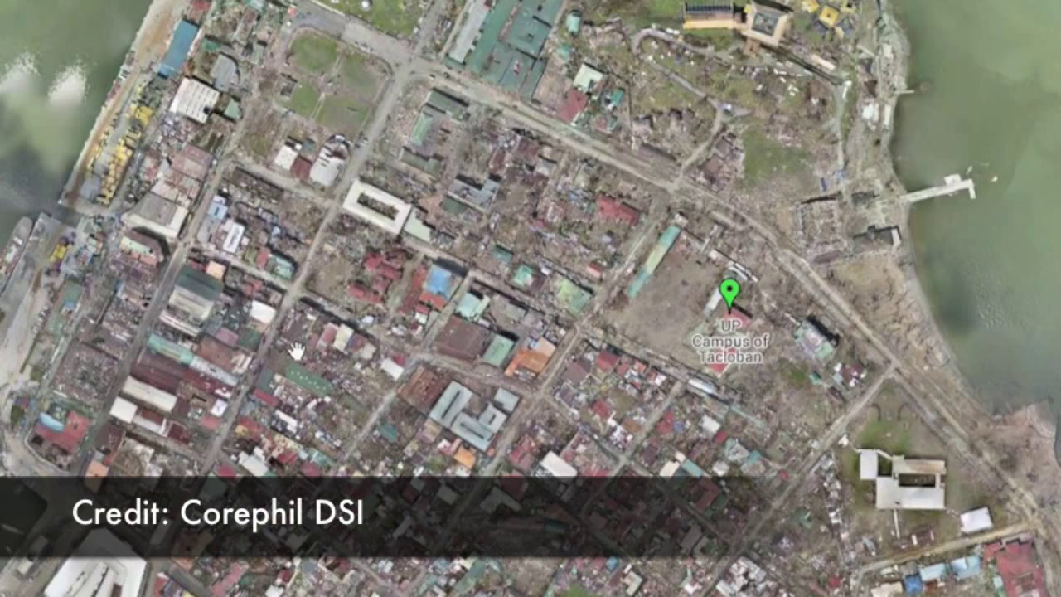
Step: Examine the aerial image map of Tacloban, moving from the city blocks to a close view of the ships' pier
left_click_drag(142, 339, 302, 338)
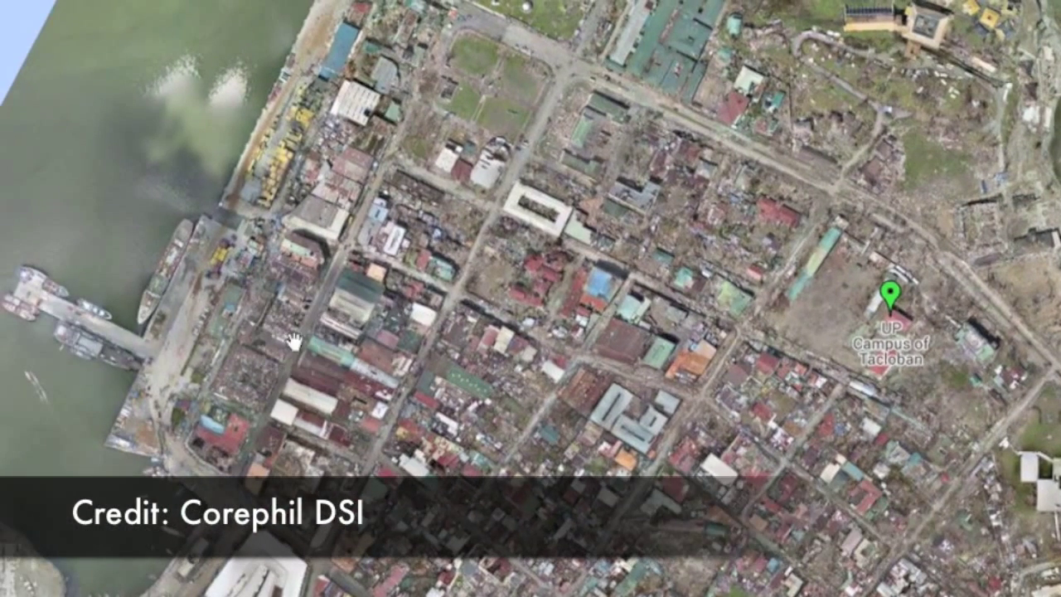
double_click(112, 336)
left_click_drag(76, 308, 170, 378)
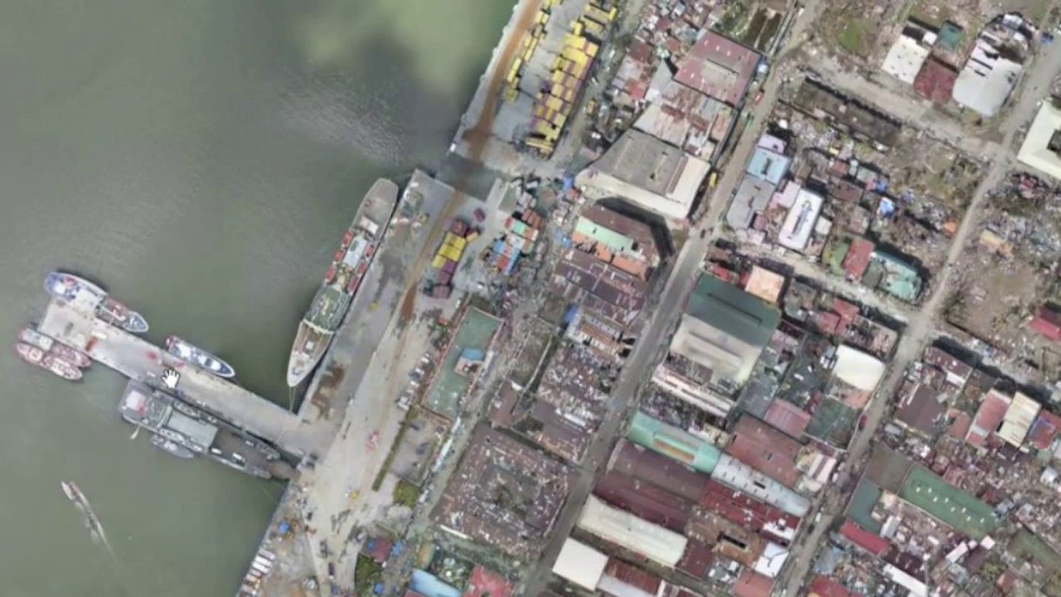
double_click(170, 377)
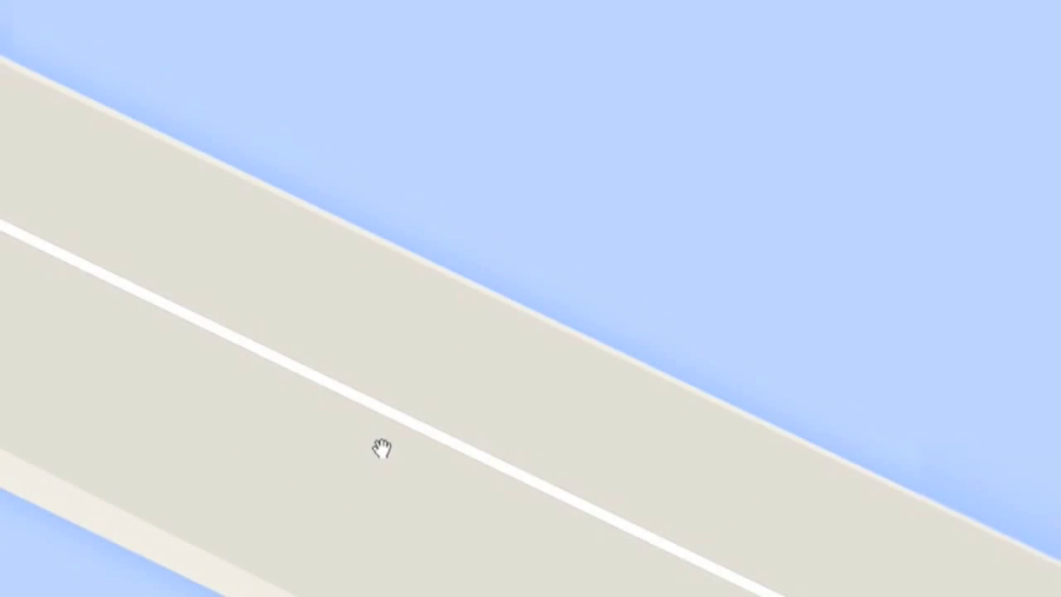